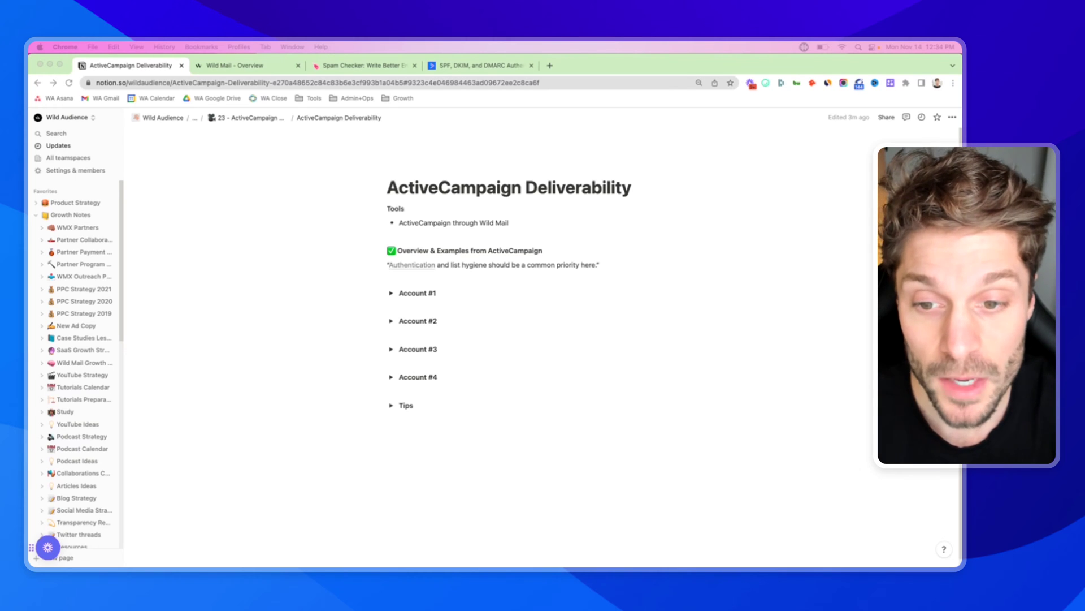
Step: Expand the Account #1 toggle to reveal its notes
{"action": "scroll", "coordinate": [445, 237], "scroll_direction": "down", "scroll_amount": 1}
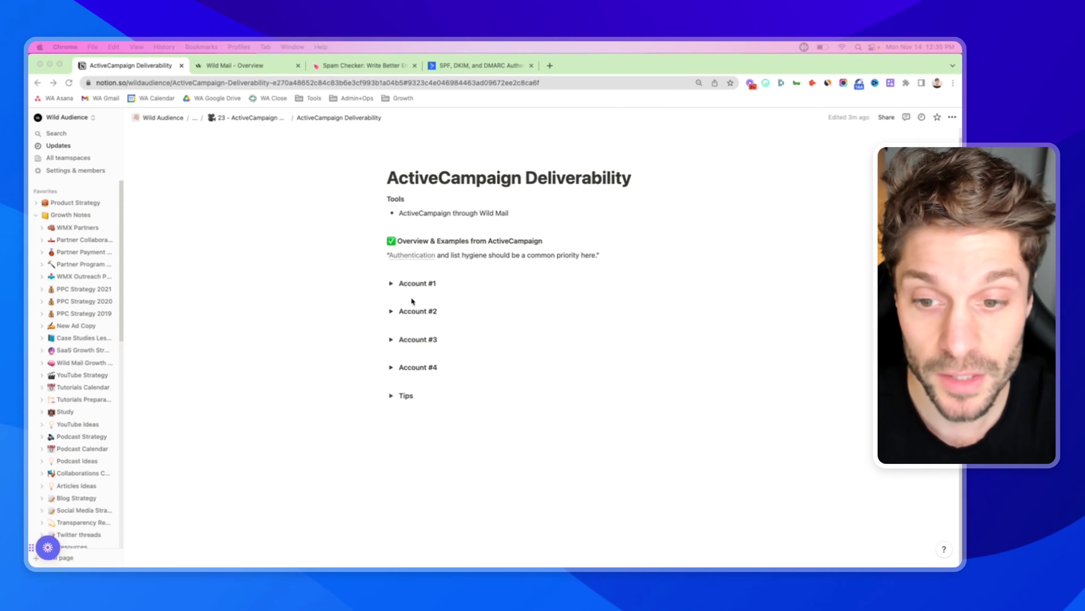
{"action": "left_click", "coordinate": [391, 285]}
{"action": "left_click", "coordinate": [391, 285]}
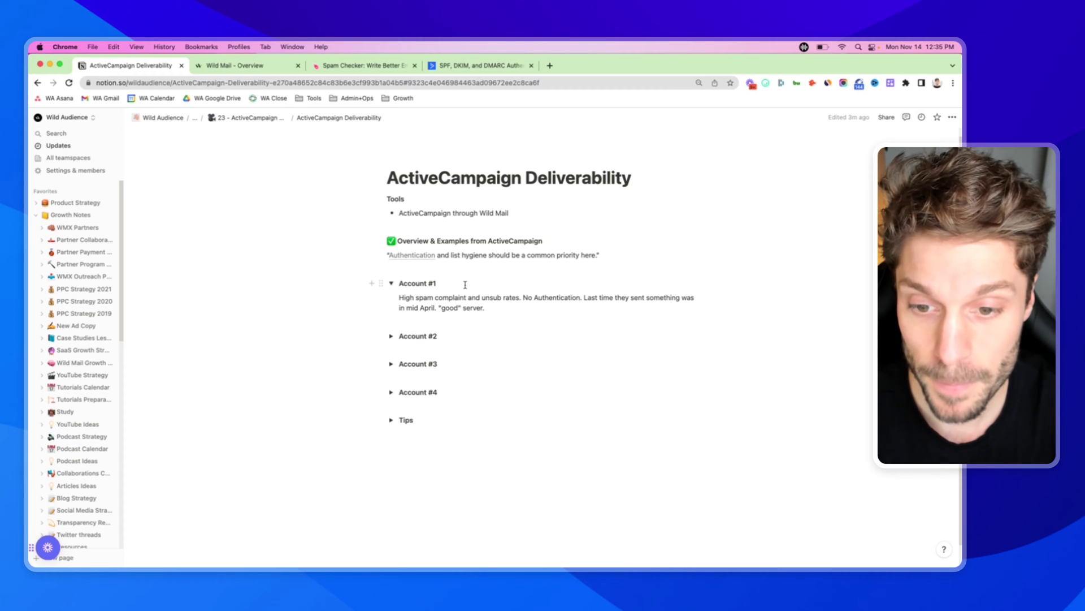
{"action": "scroll", "coordinate": [463, 283], "scroll_direction": "down", "scroll_amount": 1}
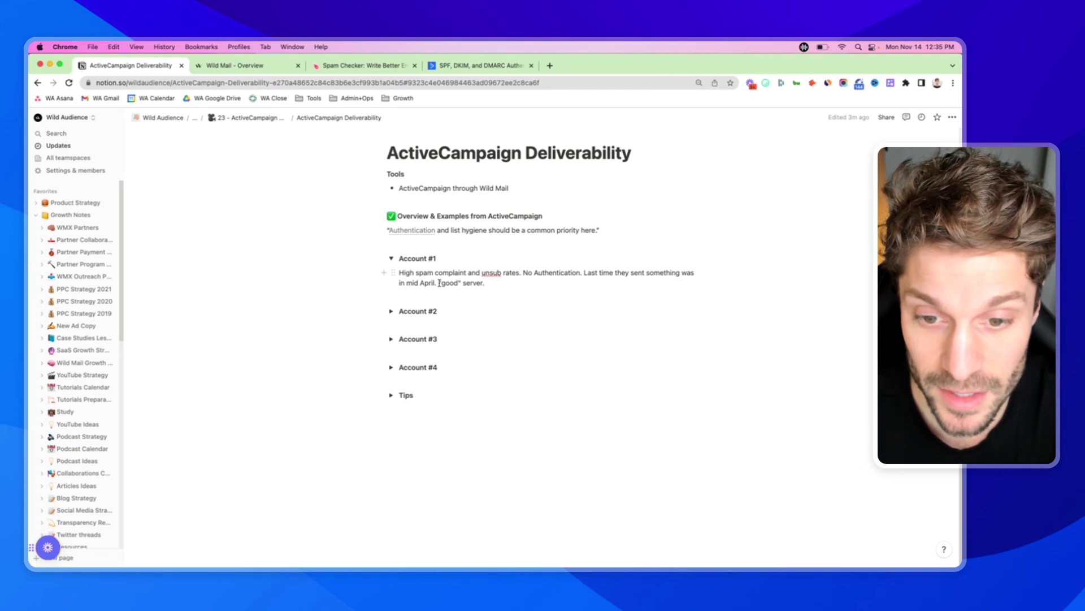
Step: End the Account #1 note with a period after "server", then highlight "High spam complaint and unsub rates" and "No Authentication"
{"action": "left_click", "coordinate": [484, 285]}
{"action": "type", "text": "."}
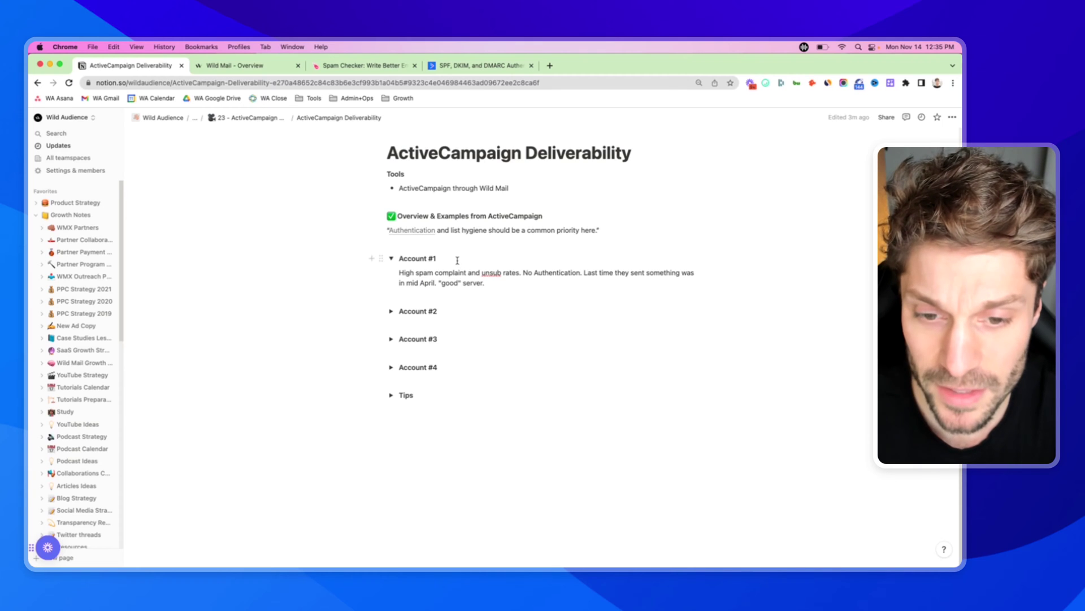
{"action": "left_click_drag", "start_coordinate": [399, 273], "coordinate": [520, 268]}
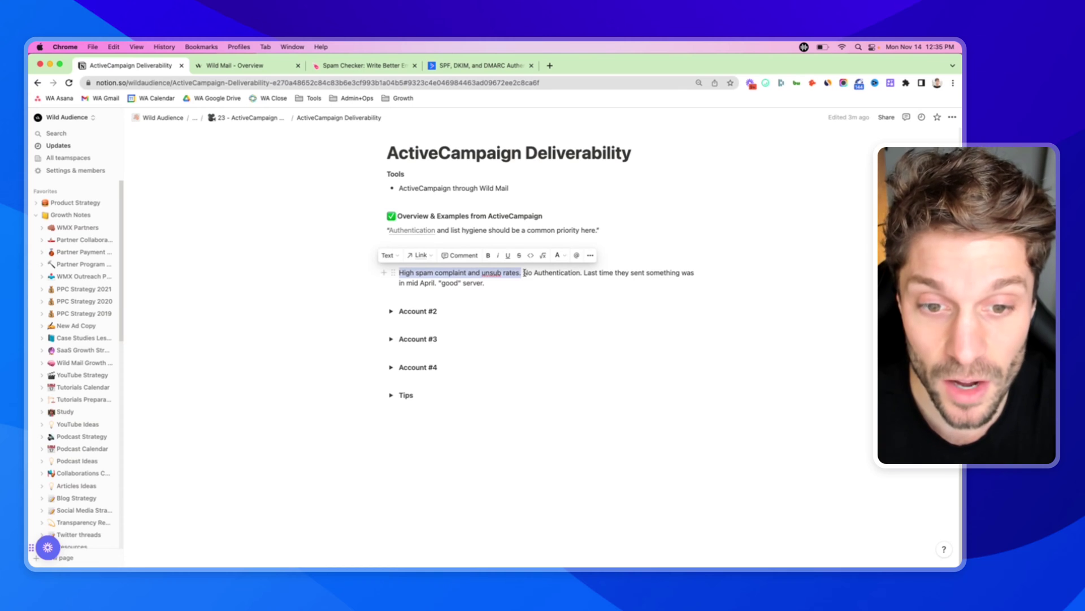
{"action": "left_click_drag", "start_coordinate": [524, 272], "coordinate": [544, 272]}
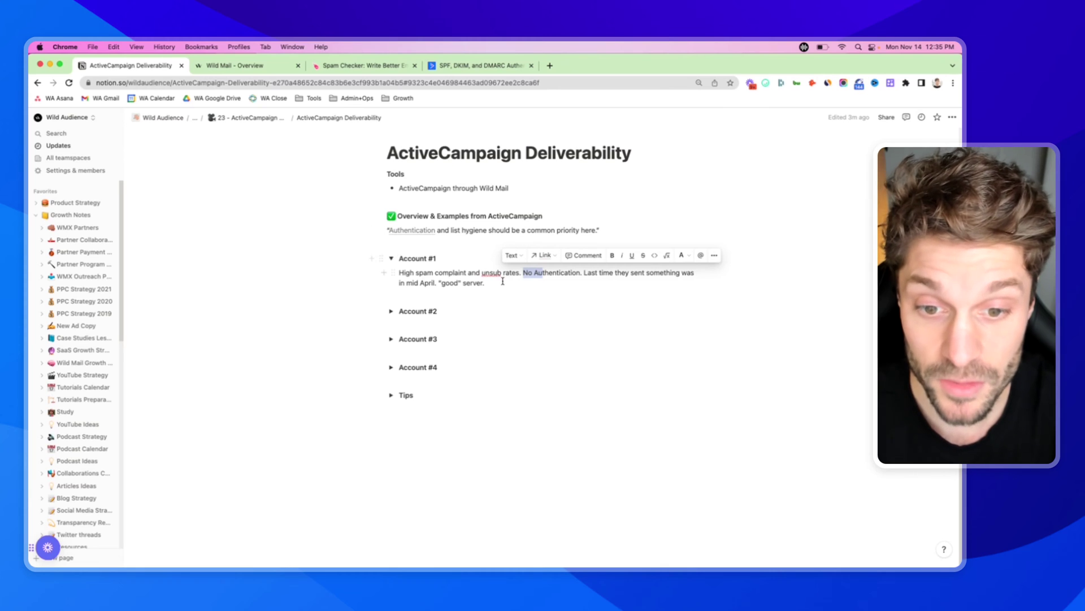
Step: Expand the Account #2 toggle and highlight "list hygiene" in the quote line
{"action": "left_click", "coordinate": [391, 311]}
{"action": "scroll", "coordinate": [447, 312], "scroll_direction": "down", "scroll_amount": 1}
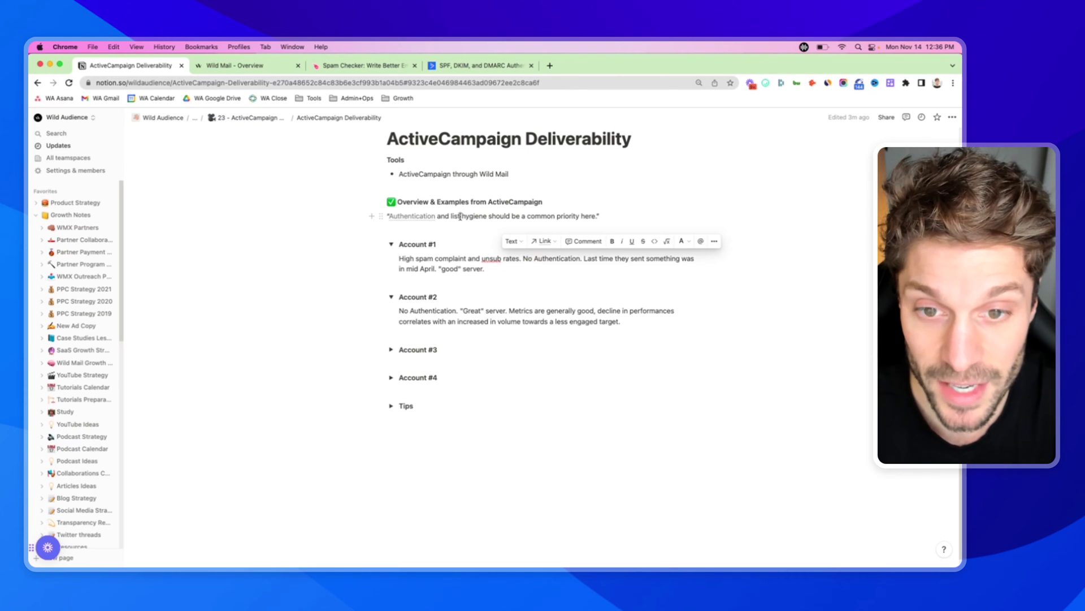
{"action": "left_click_drag", "start_coordinate": [487, 217], "coordinate": [451, 219]}
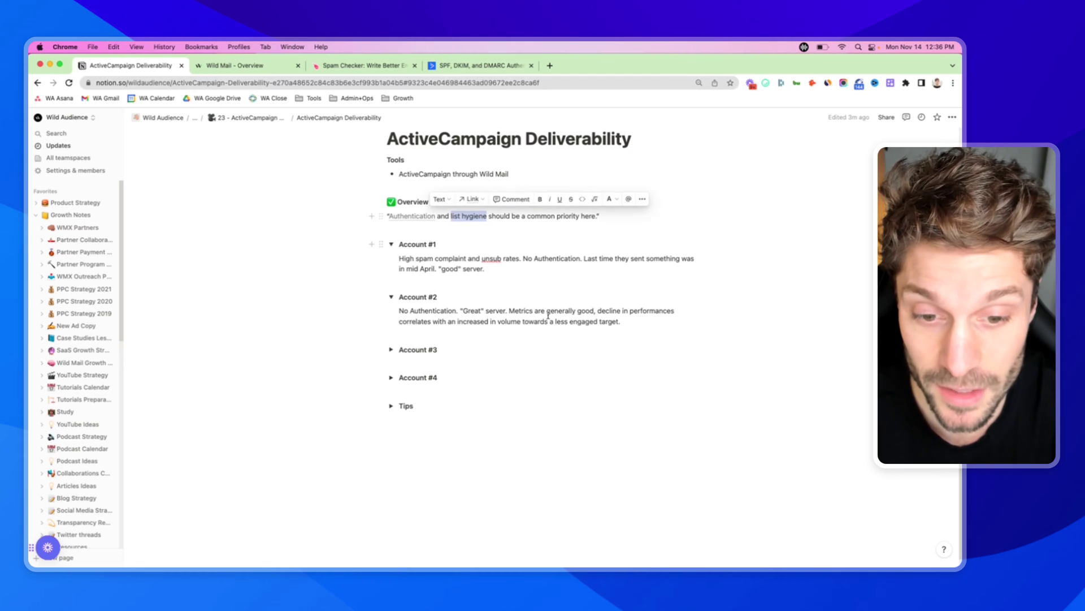
{"action": "left_click", "coordinate": [624, 324]}
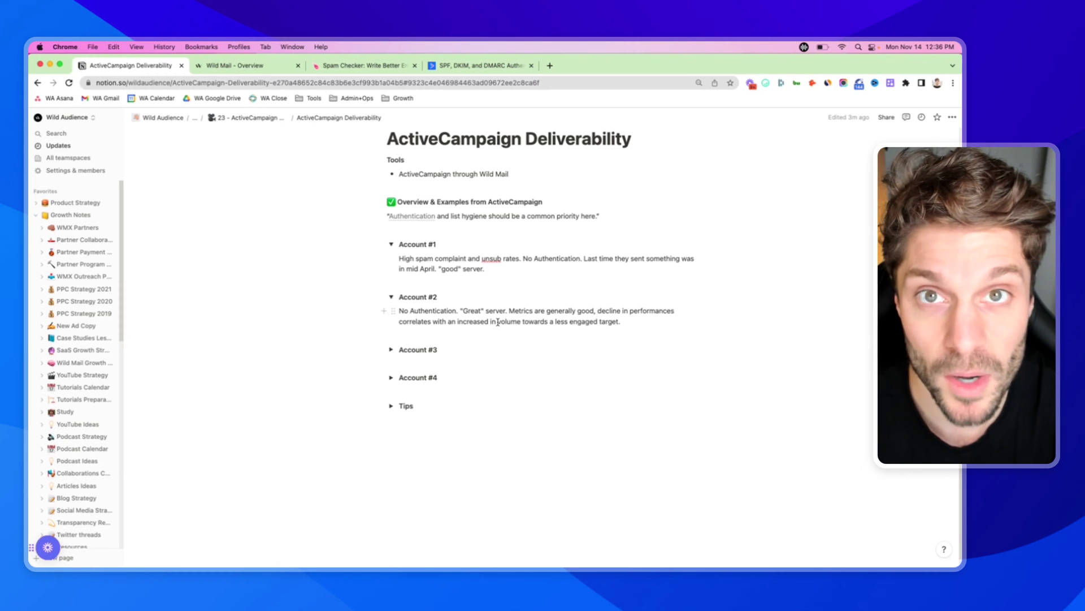
{"action": "scroll", "coordinate": [498, 322], "scroll_direction": "down", "scroll_amount": 1}
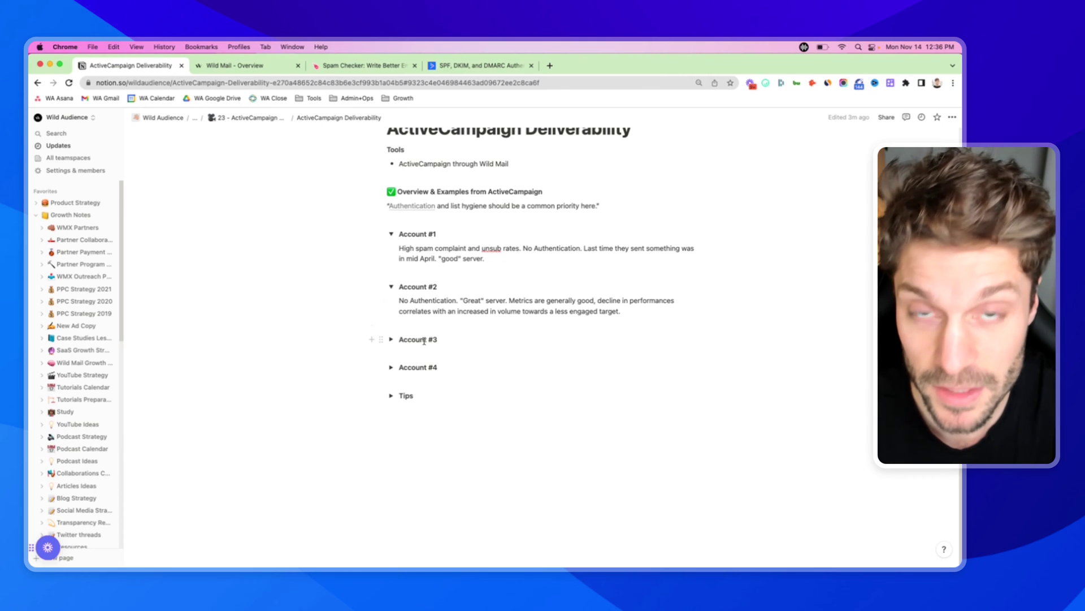
Step: Expand the Account #3 notes and briefly reselect "list hygiene" in the quote
{"action": "left_click", "coordinate": [391, 339]}
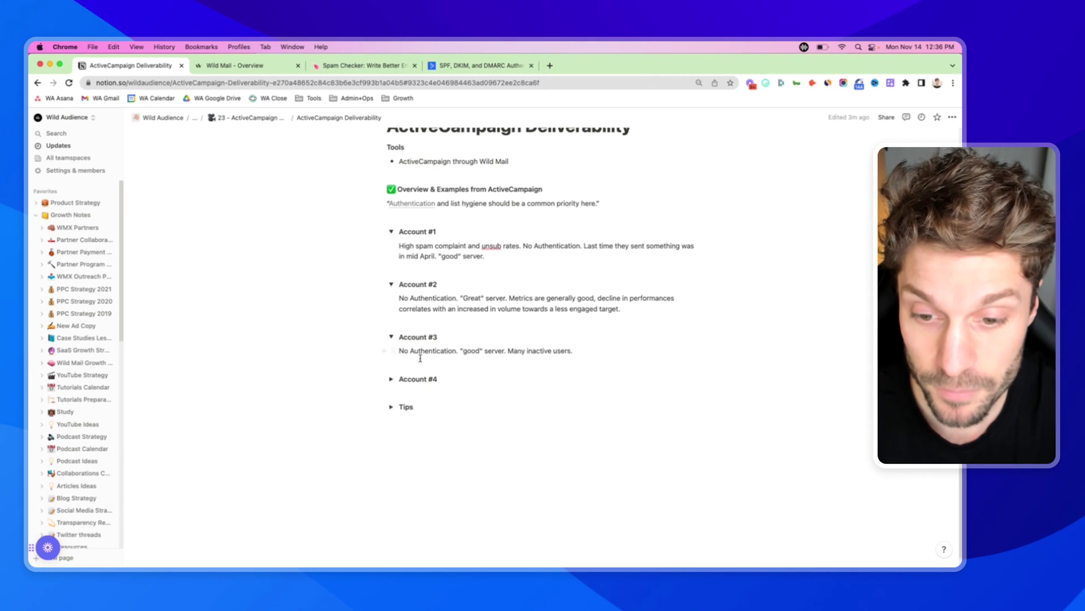
{"action": "scroll", "coordinate": [429, 334], "scroll_direction": "down", "scroll_amount": 1}
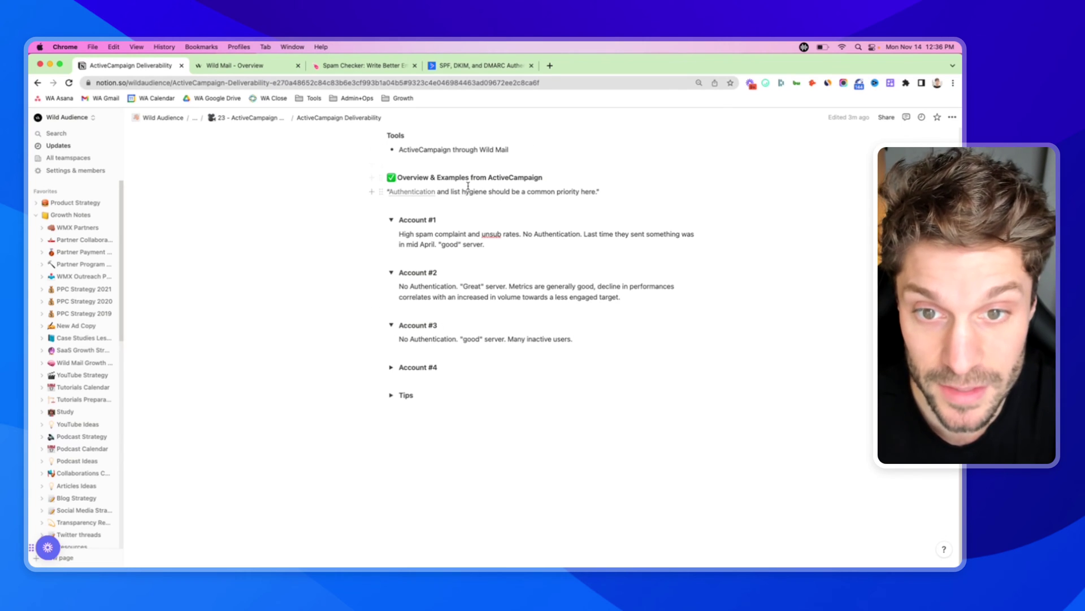
{"action": "scroll", "coordinate": [468, 192], "scroll_direction": "up", "scroll_amount": 1}
{"action": "left_click_drag", "start_coordinate": [450, 199], "coordinate": [487, 199]}
{"action": "left_click", "coordinate": [498, 198]}
{"action": "scroll", "coordinate": [472, 269], "scroll_direction": "down", "scroll_amount": 1}
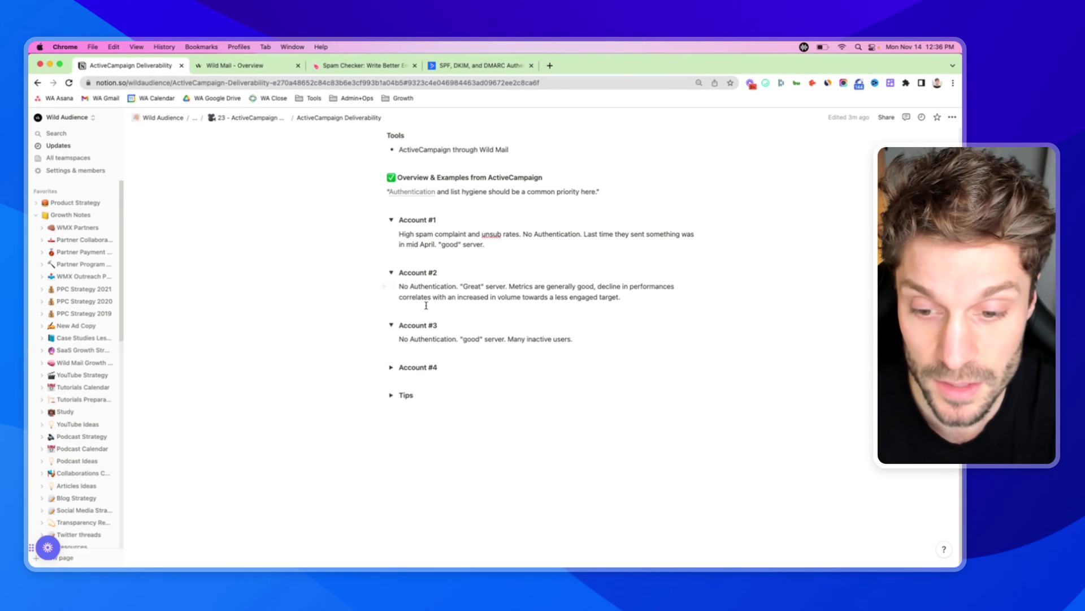
Step: Expand the Account #4 notes, highlighting "Apple MPP" and "list hygiene"
{"action": "left_click", "coordinate": [391, 366]}
{"action": "scroll", "coordinate": [446, 355], "scroll_direction": "down", "scroll_amount": 1}
{"action": "scroll", "coordinate": [446, 355], "scroll_direction": "down", "scroll_amount": 1}
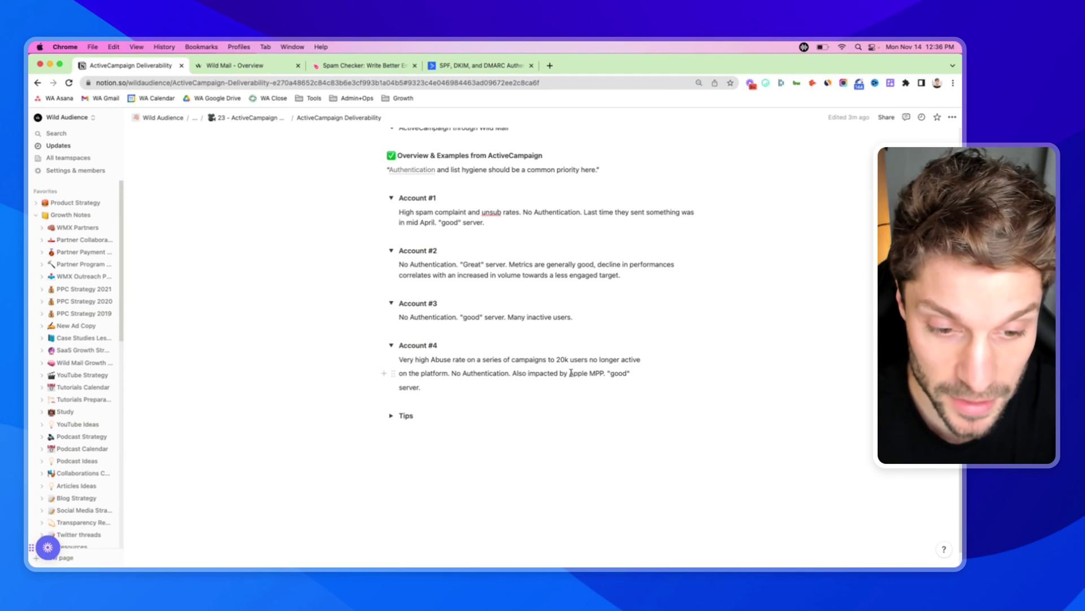
{"action": "left_click_drag", "start_coordinate": [569, 374], "coordinate": [600, 377]}
{"action": "scroll", "coordinate": [492, 294], "scroll_direction": "up", "scroll_amount": 5}
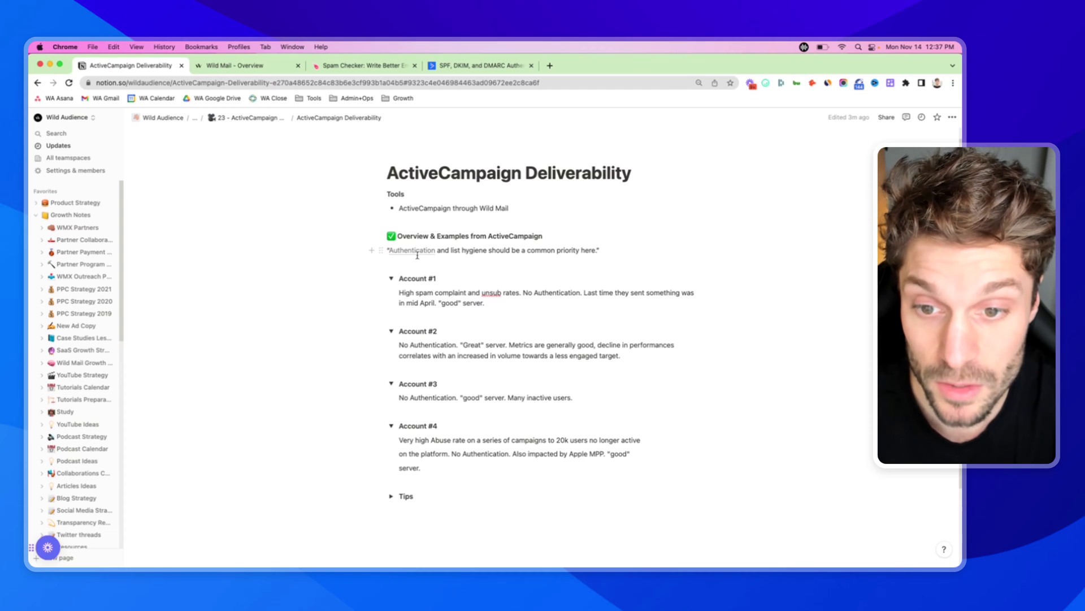
{"action": "mouse_move", "coordinate": [423, 253]}
{"action": "left_click_drag", "start_coordinate": [451, 251], "coordinate": [488, 250]}
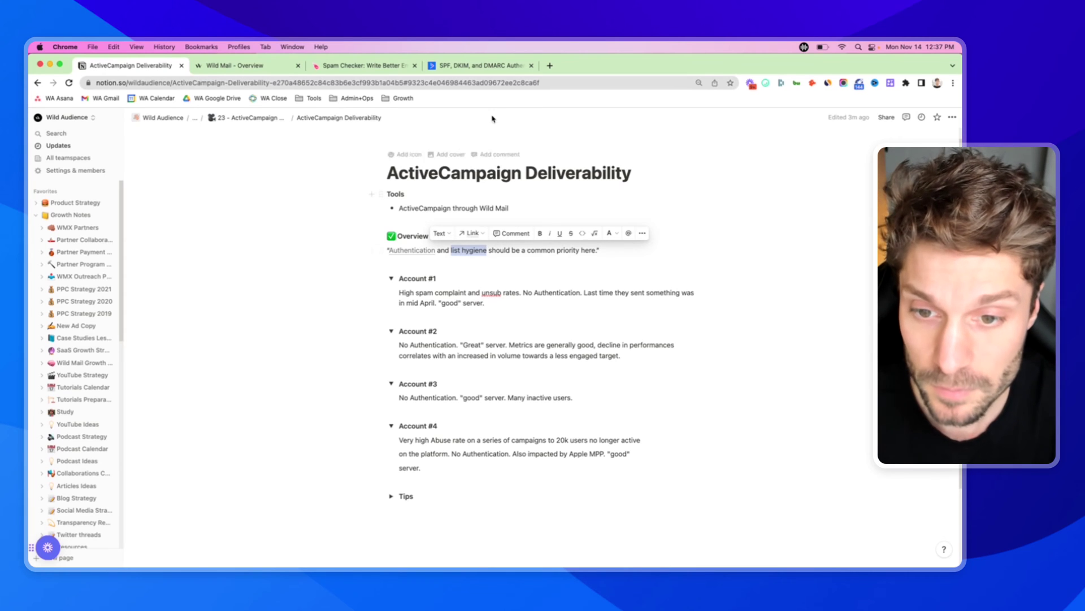
Step: Scroll down and expand the numbered Tips list
{"action": "scroll", "coordinate": [456, 381], "scroll_direction": "down", "scroll_amount": 2}
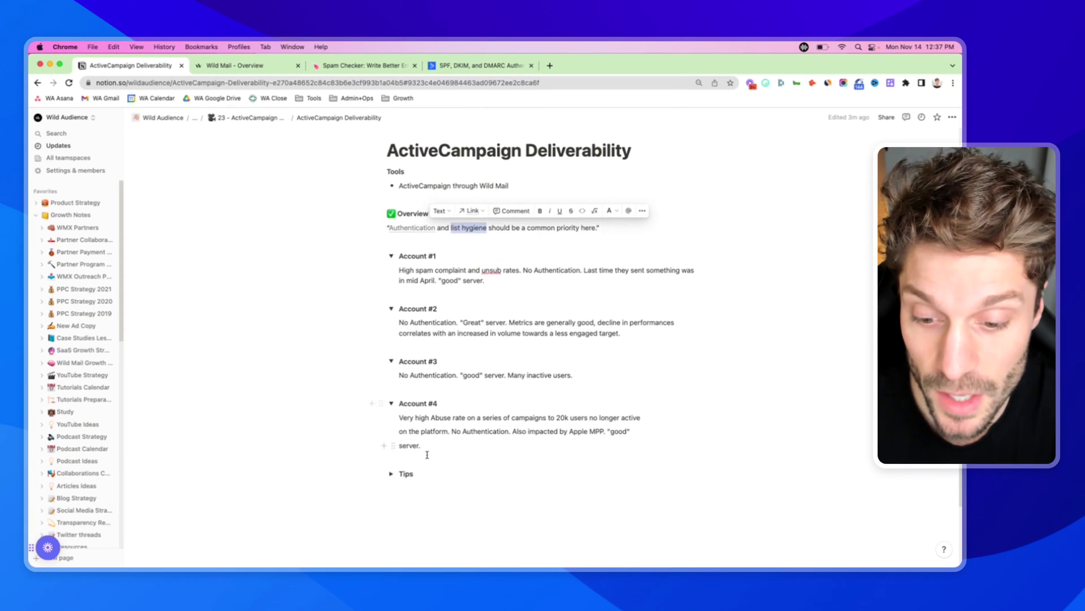
{"action": "scroll", "coordinate": [428, 385], "scroll_direction": "down", "scroll_amount": 3}
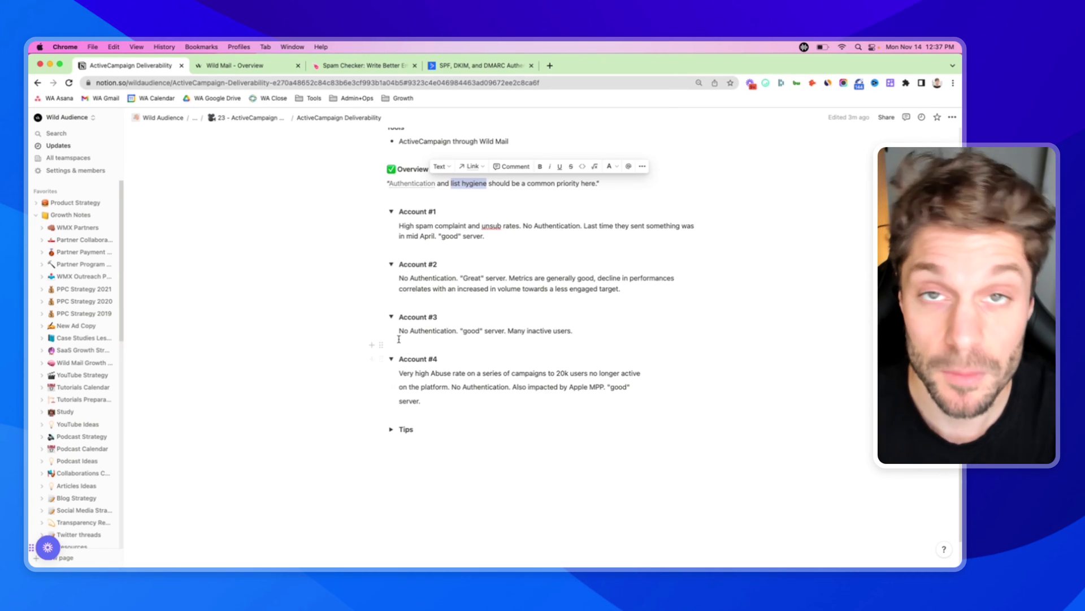
{"action": "scroll", "coordinate": [413, 408], "scroll_direction": "down", "scroll_amount": 1}
{"action": "left_click", "coordinate": [391, 412]}
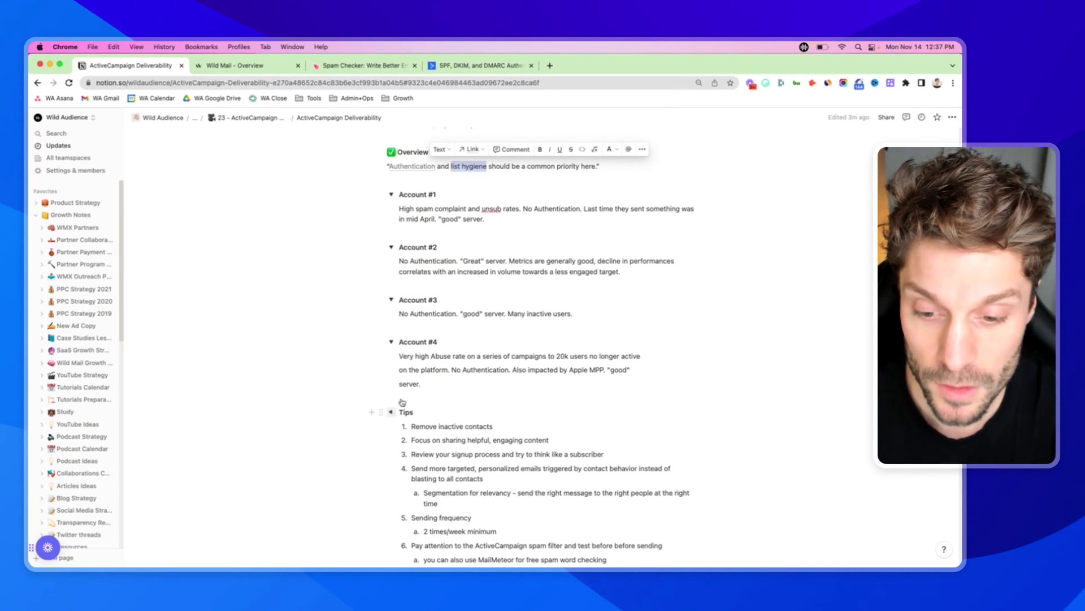
{"action": "scroll", "coordinate": [402, 402], "scroll_direction": "down", "scroll_amount": 1}
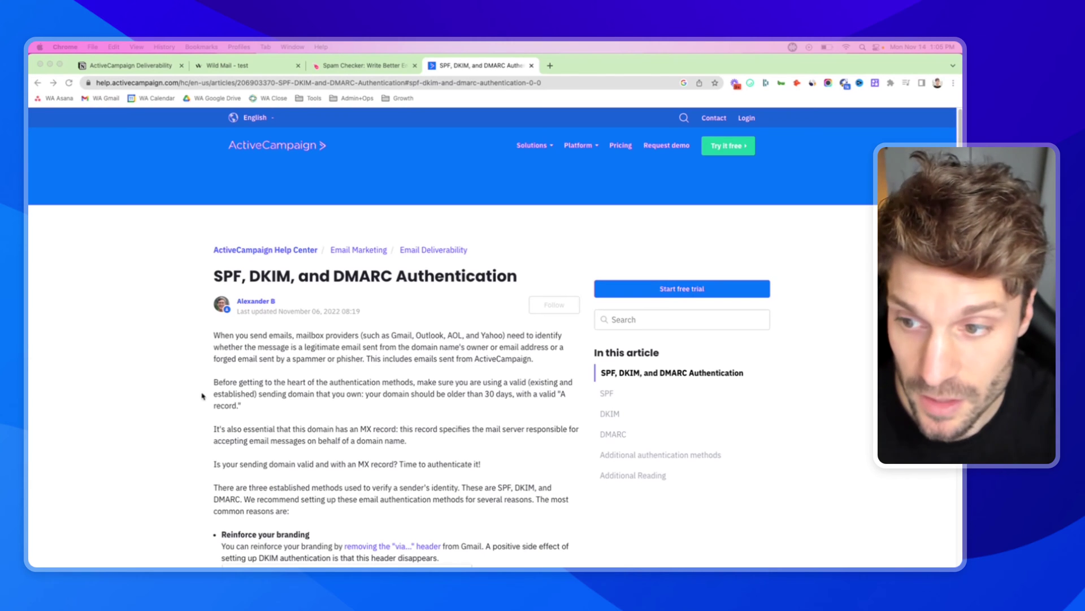
Step: Scroll through the SPF, DKIM, and DMARC Authentication help article
{"action": "scroll", "coordinate": [209, 384], "scroll_direction": "down", "scroll_amount": 1}
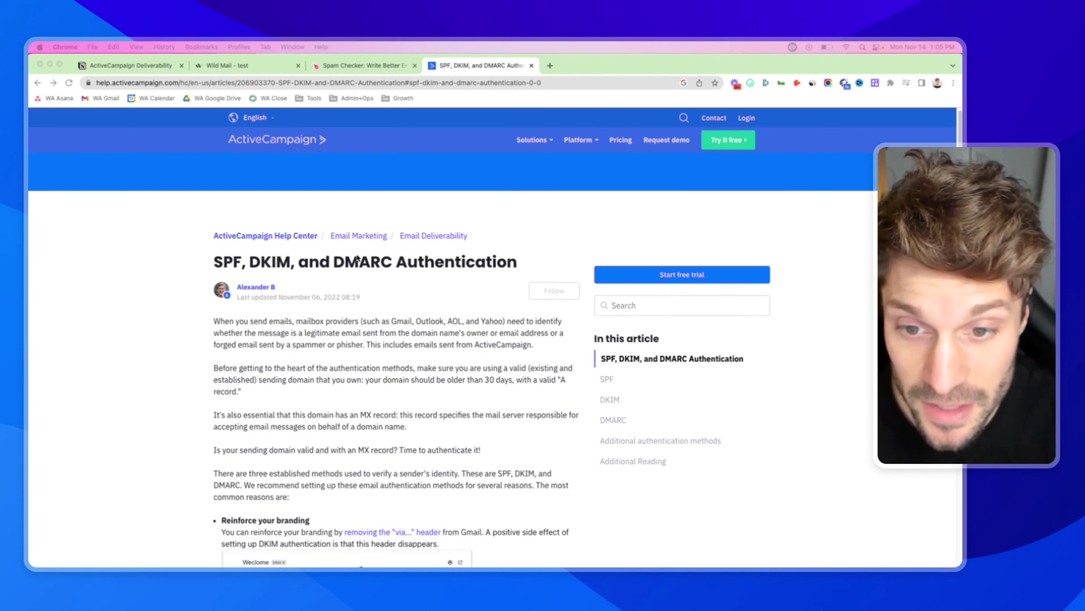
{"action": "scroll", "coordinate": [430, 294], "scroll_direction": "down", "scroll_amount": 3}
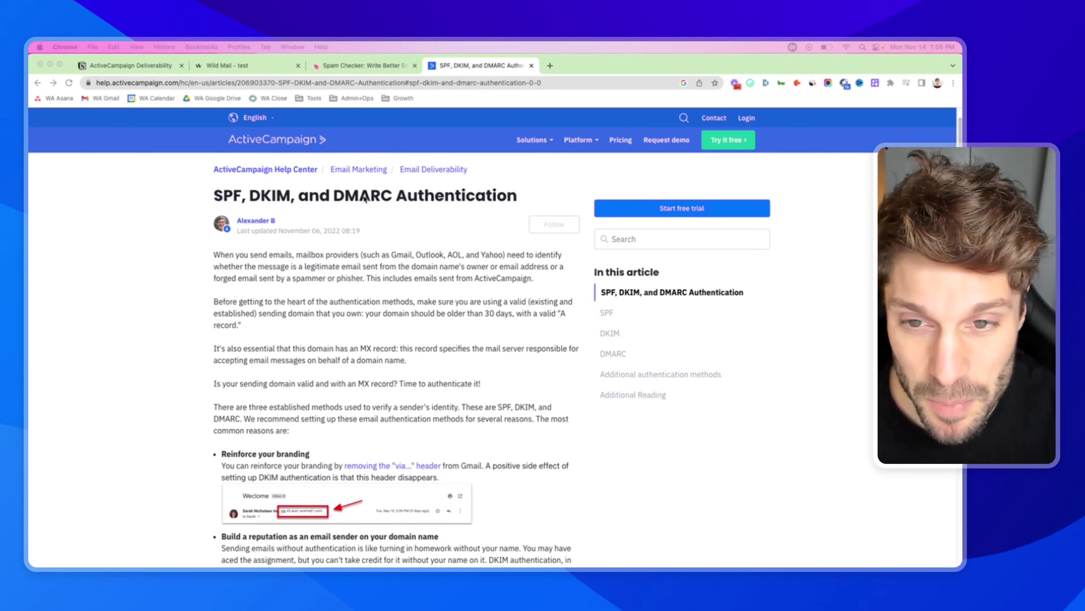
{"action": "scroll", "coordinate": [368, 199], "scroll_direction": "up", "scroll_amount": 1}
{"action": "scroll", "coordinate": [375, 275], "scroll_direction": "up", "scroll_amount": 1}
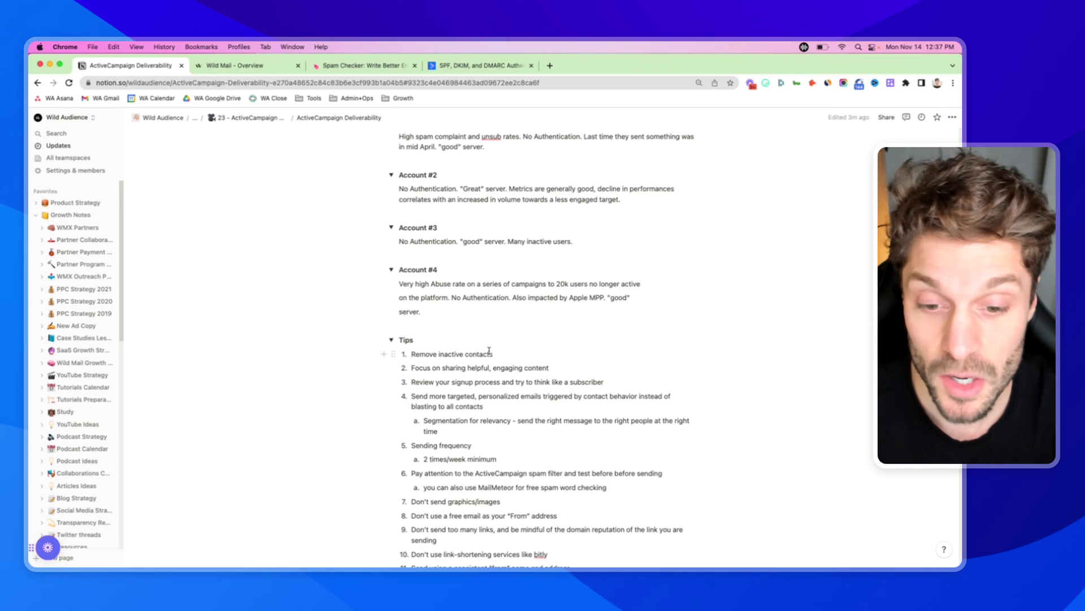
{"action": "scroll", "coordinate": [455, 337], "scroll_direction": "down", "scroll_amount": 1}
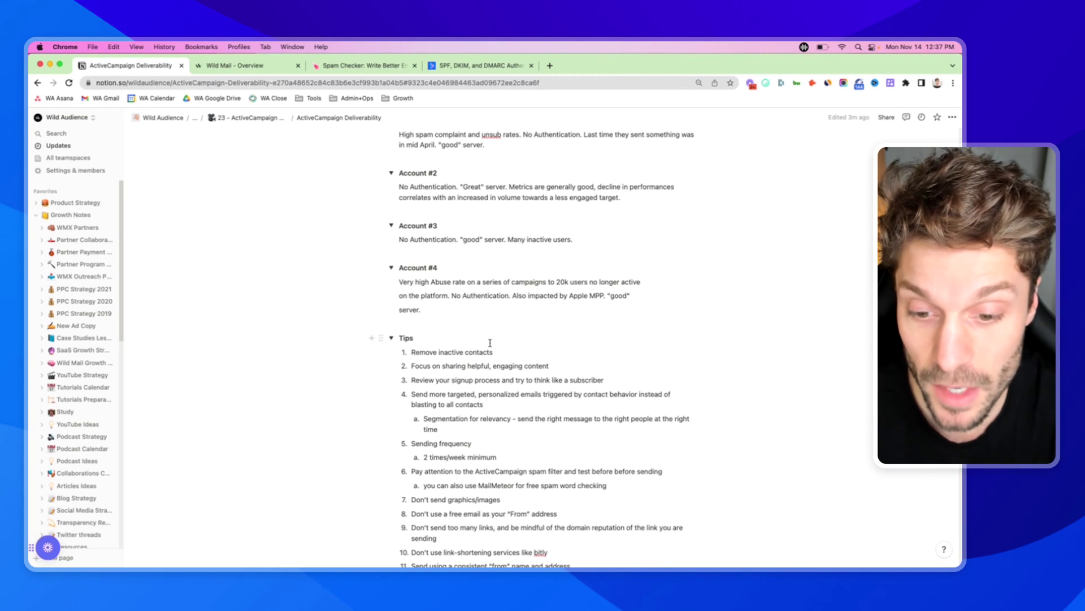
{"action": "scroll", "coordinate": [486, 346], "scroll_direction": "down", "scroll_amount": 2}
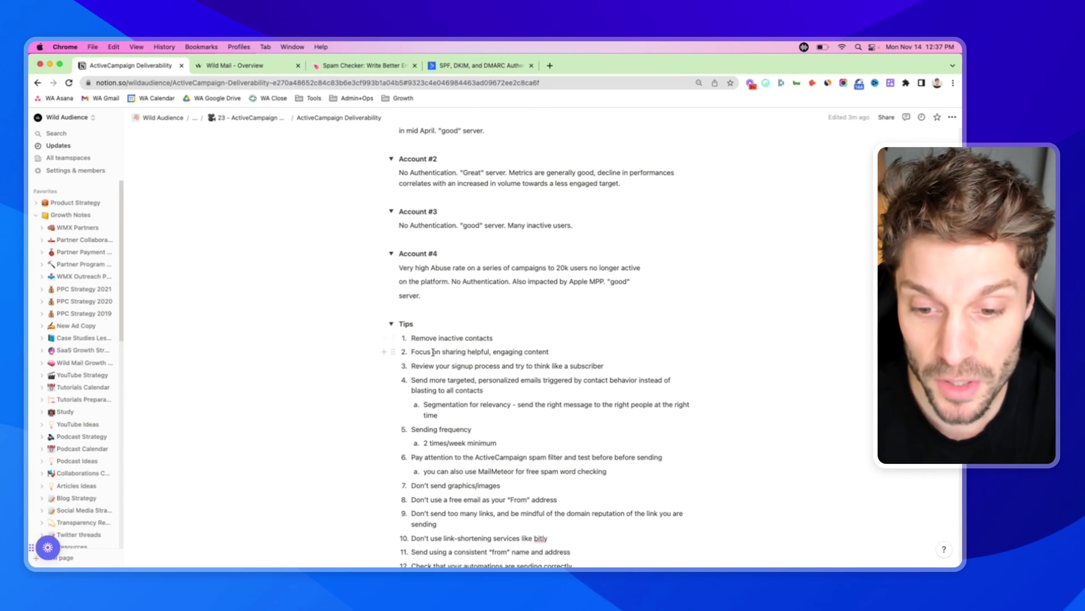
{"action": "left_click_drag", "start_coordinate": [443, 352], "coordinate": [555, 352]}
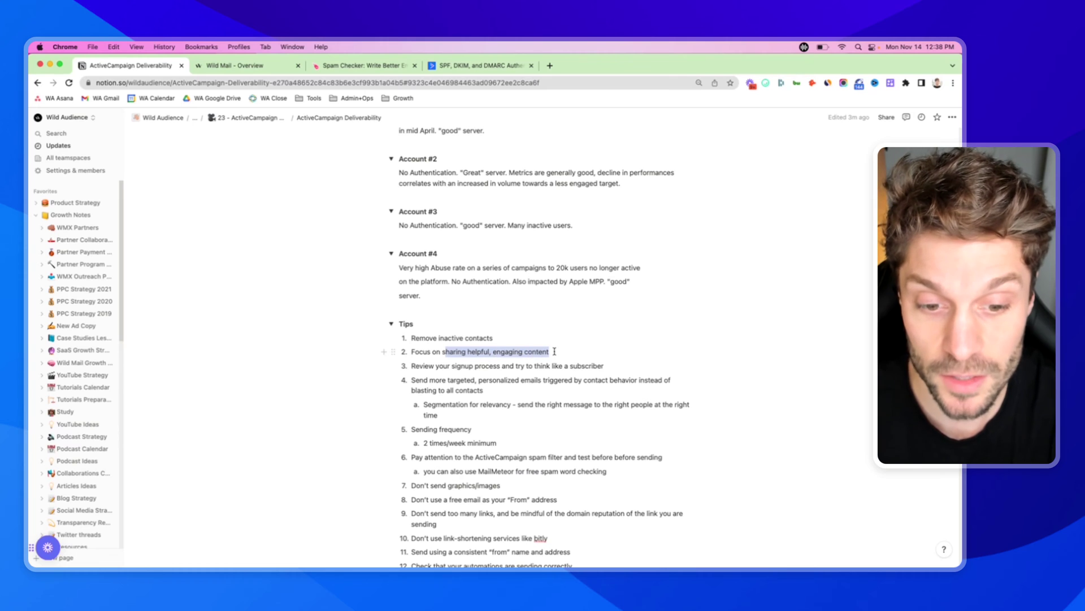
{"action": "left_click", "coordinate": [552, 351]}
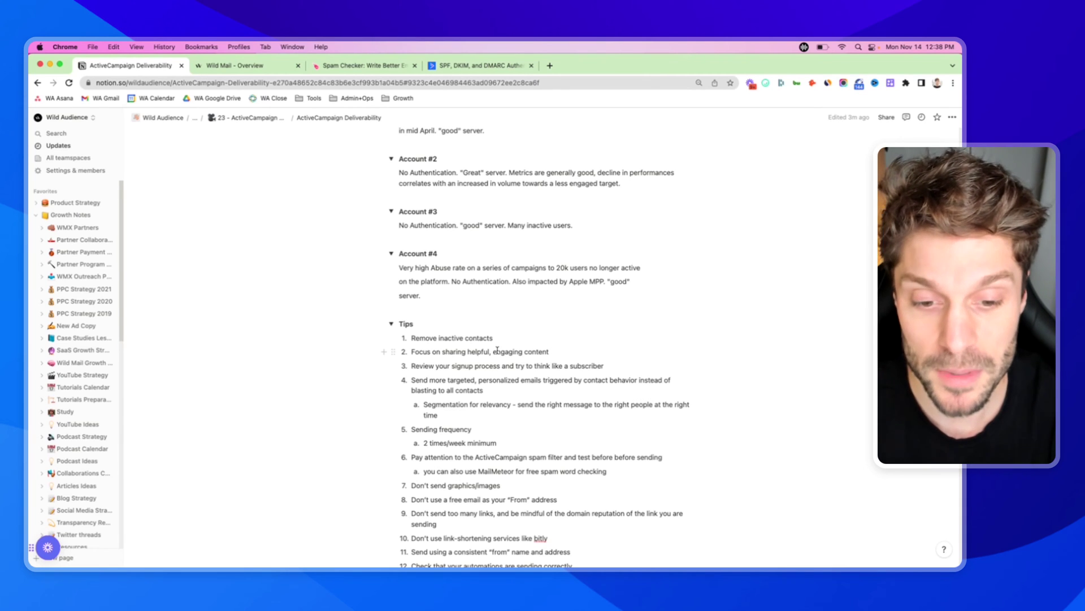
{"action": "scroll", "coordinate": [451, 342], "scroll_direction": "down", "scroll_amount": 1}
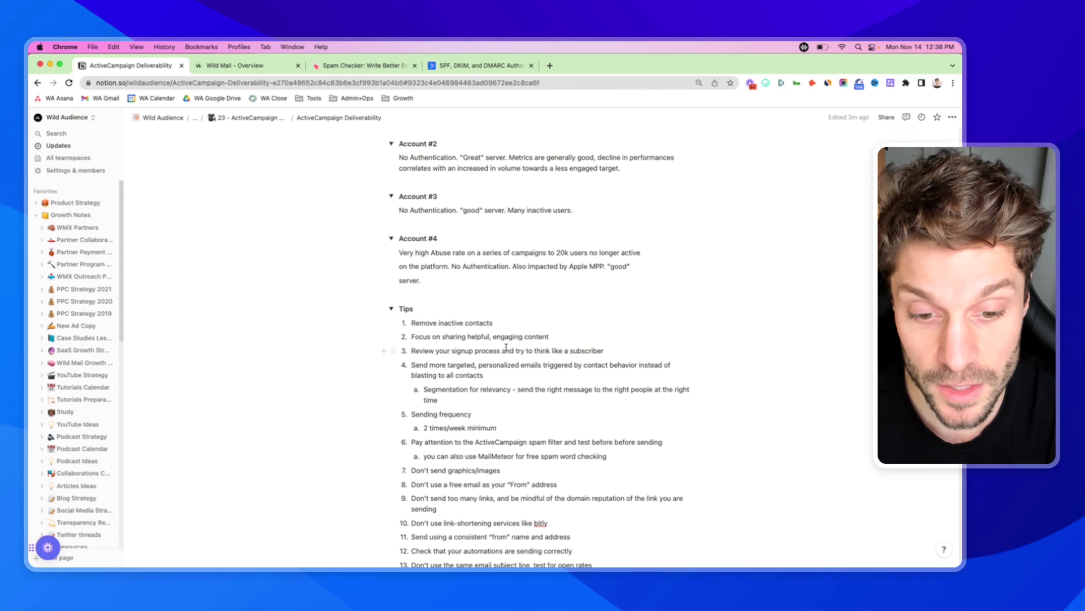
{"action": "scroll", "coordinate": [506, 348], "scroll_direction": "down", "scroll_amount": 2}
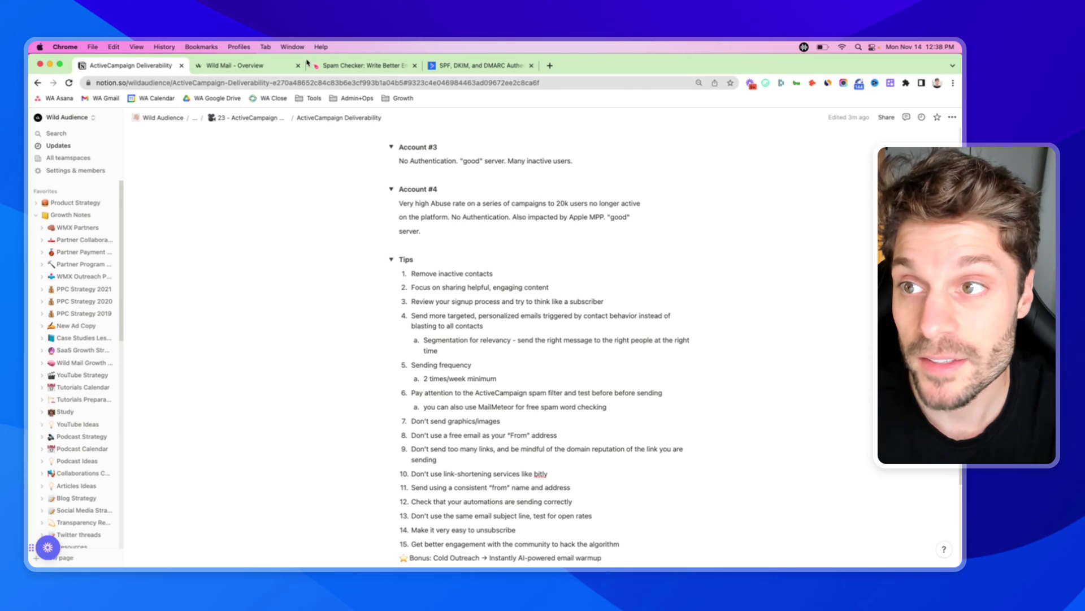
Step: From Wild Mail's Campaigns page, create a new campaign named 'test'
{"action": "left_click", "coordinate": [263, 66]}
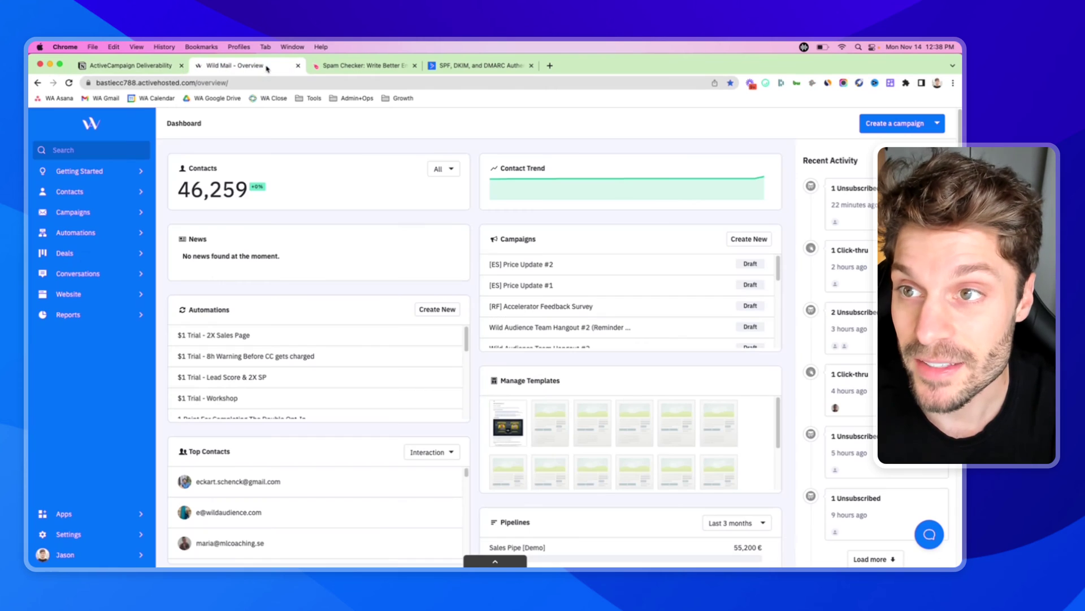
{"action": "left_click", "coordinate": [97, 216]}
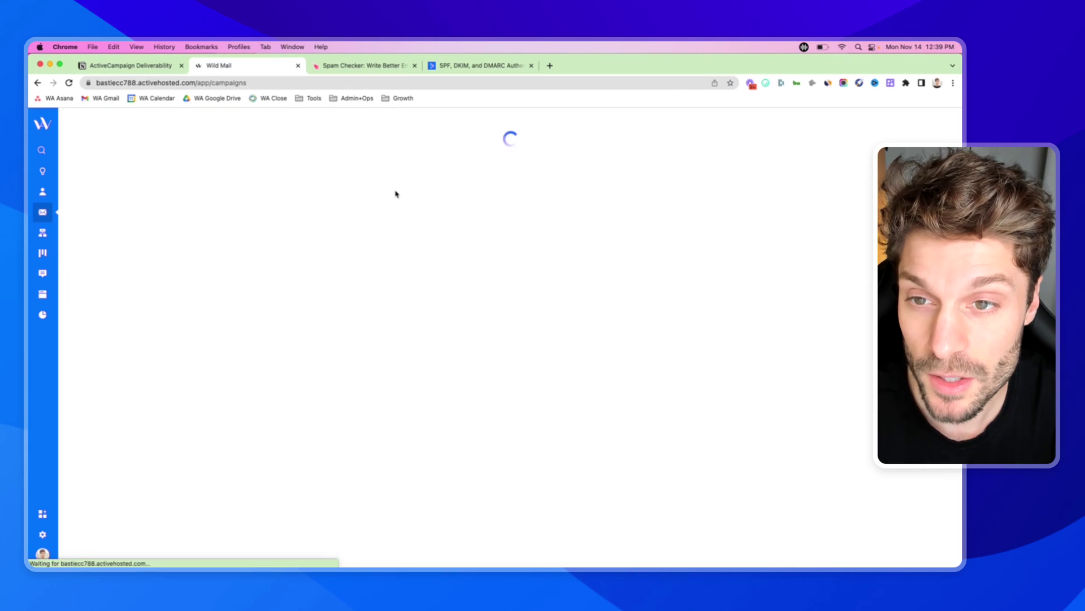
{"action": "scroll", "coordinate": [269, 330], "scroll_direction": "down", "scroll_amount": 3}
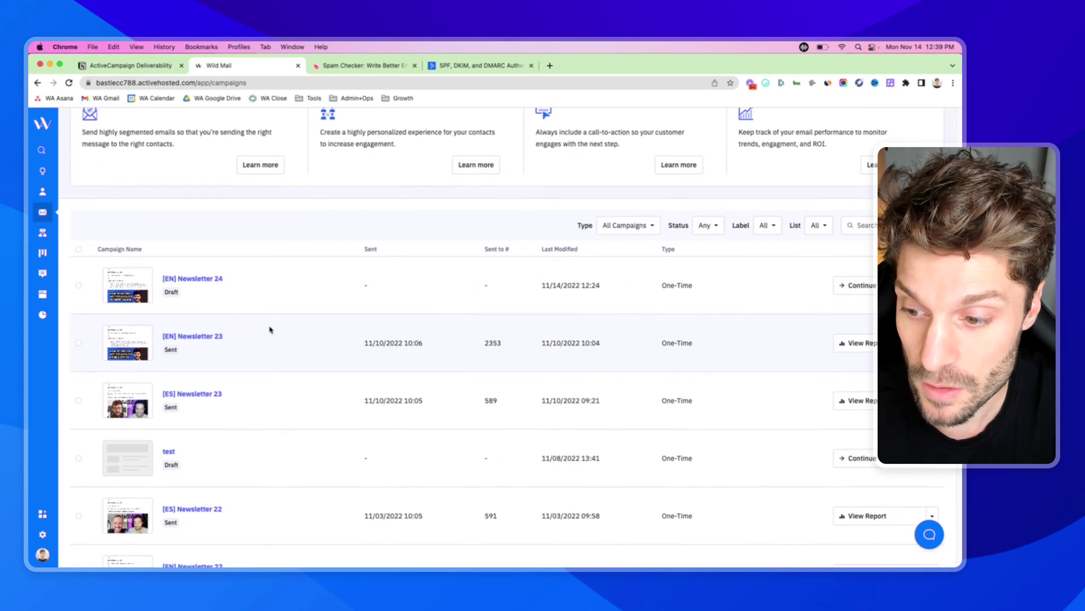
{"action": "scroll", "coordinate": [236, 249], "scroll_direction": "up", "scroll_amount": 1}
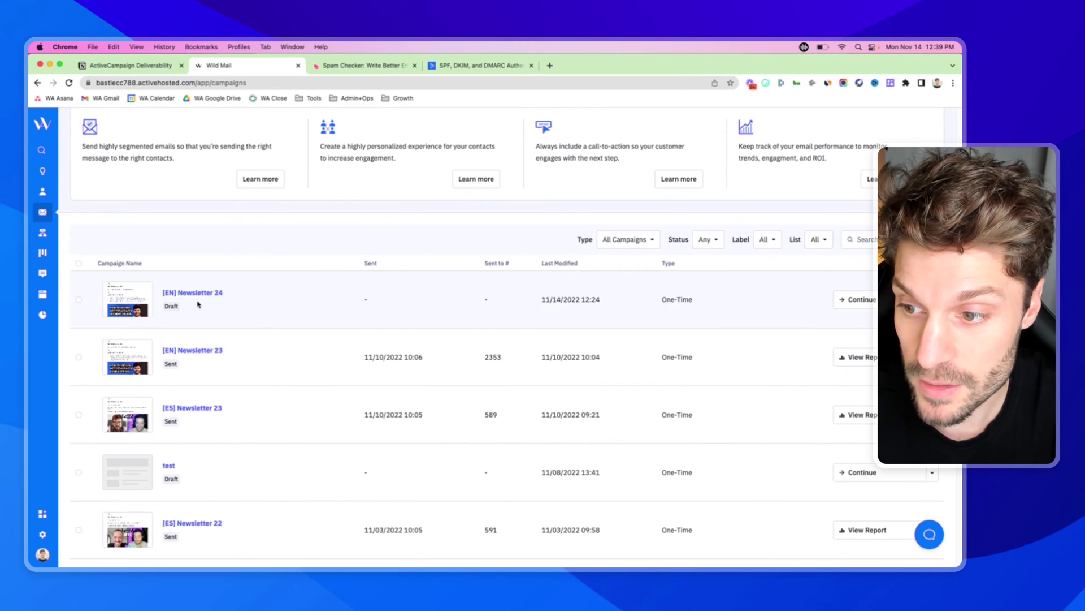
{"action": "scroll", "coordinate": [220, 293], "scroll_direction": "up", "scroll_amount": 2}
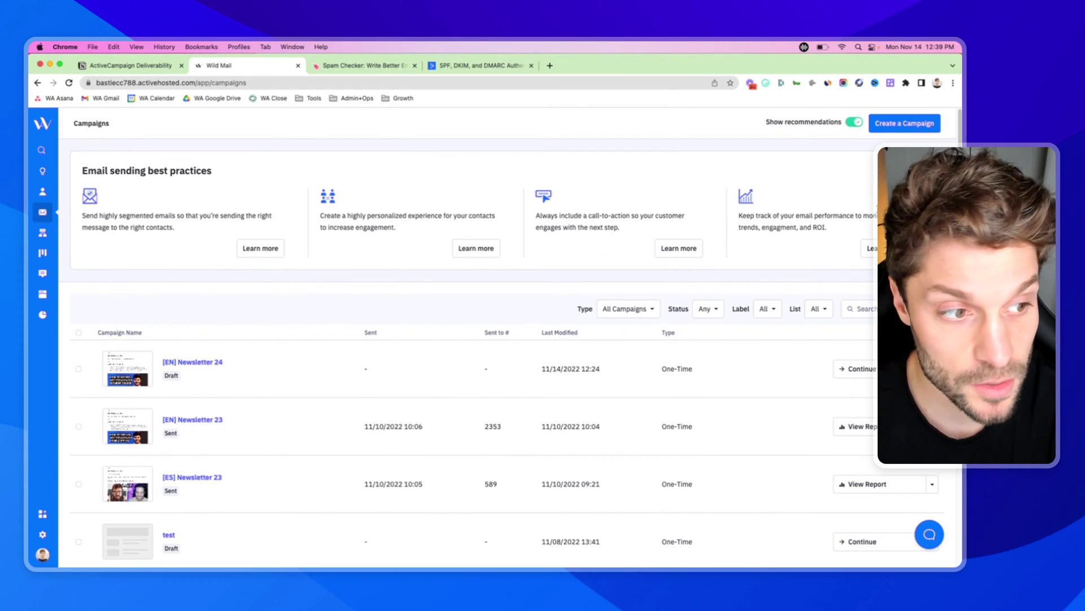
{"action": "left_click", "coordinate": [895, 124]}
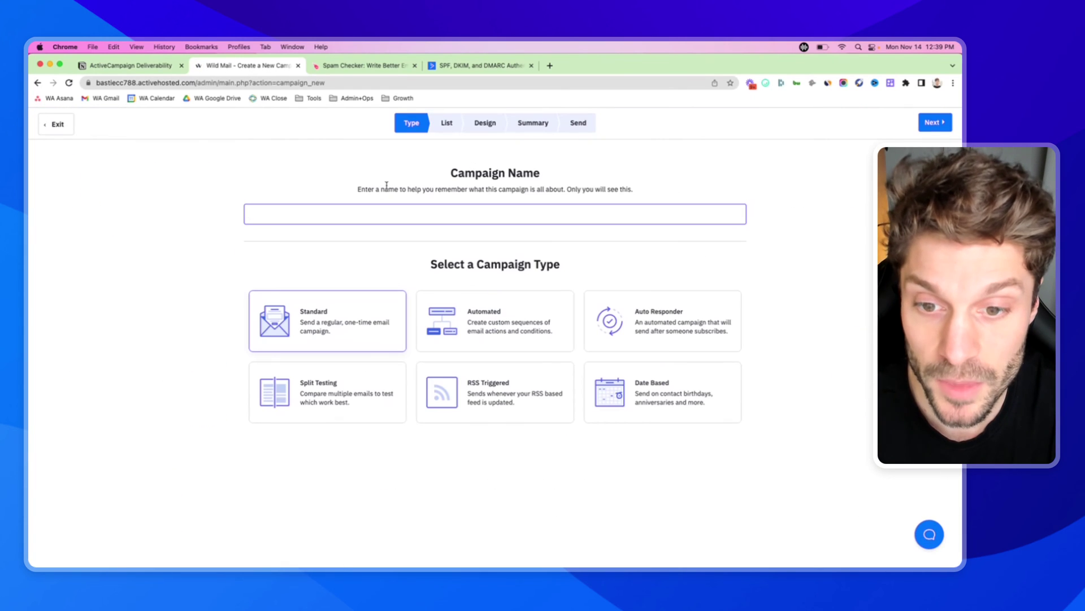
{"action": "type", "text": "test"}
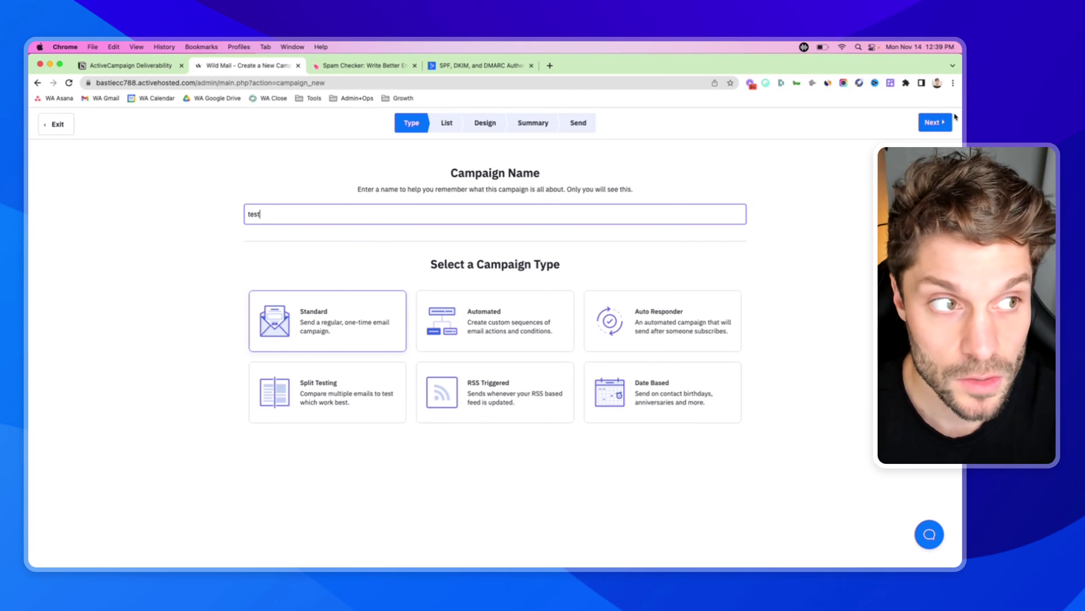
Step: Advance to the list step, tick Main List [EN] and browse its existing segments
{"action": "left_click", "coordinate": [936, 129]}
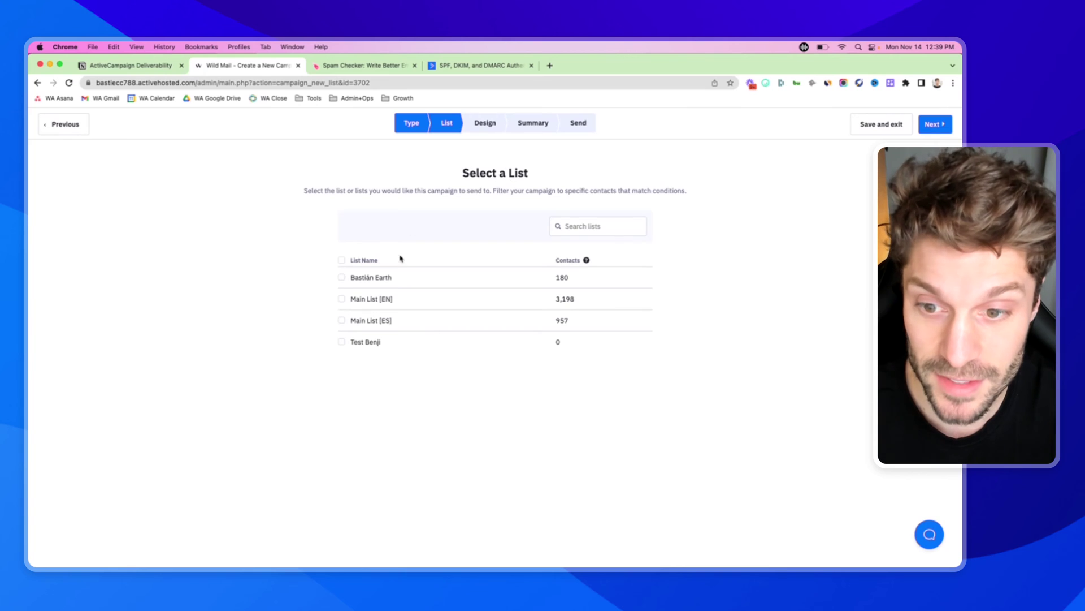
{"action": "left_click", "coordinate": [342, 299]}
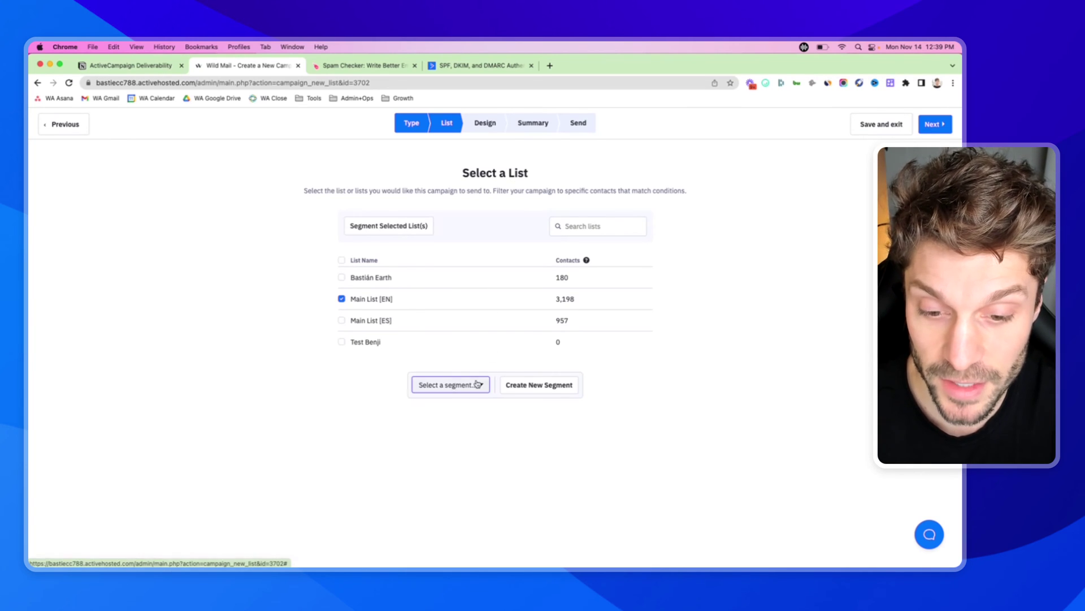
{"action": "left_click", "coordinate": [480, 384]}
{"action": "scroll", "coordinate": [469, 421], "scroll_direction": "down", "scroll_amount": 5}
{"action": "scroll", "coordinate": [469, 421], "scroll_direction": "down", "scroll_amount": 3}
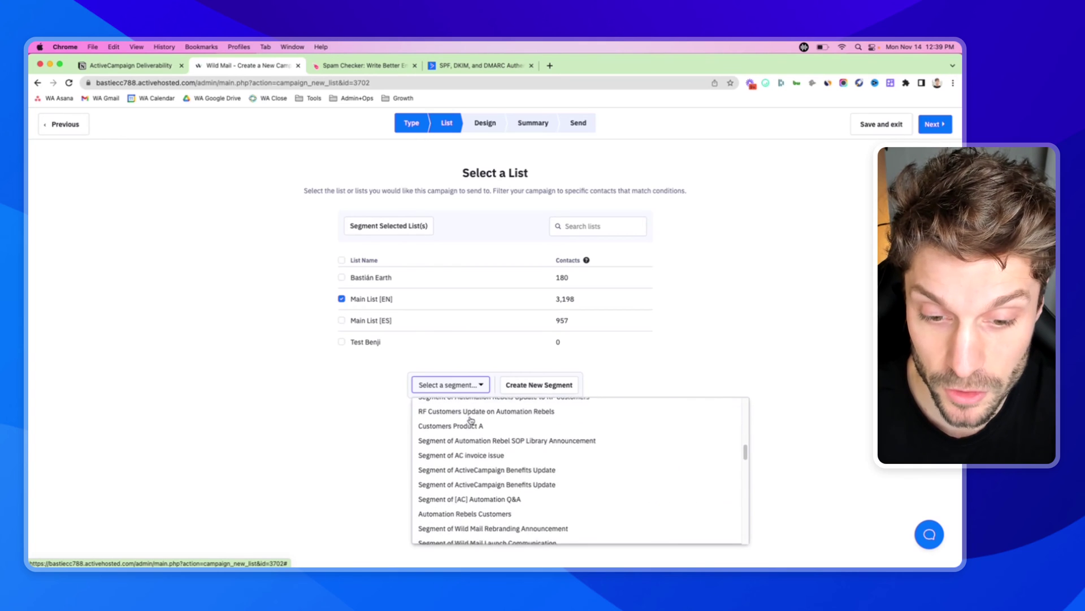
{"action": "scroll", "coordinate": [470, 424], "scroll_direction": "up", "scroll_amount": 4}
Step: Start a new segment with a first condition, then cancel it
{"action": "left_click", "coordinate": [547, 385]}
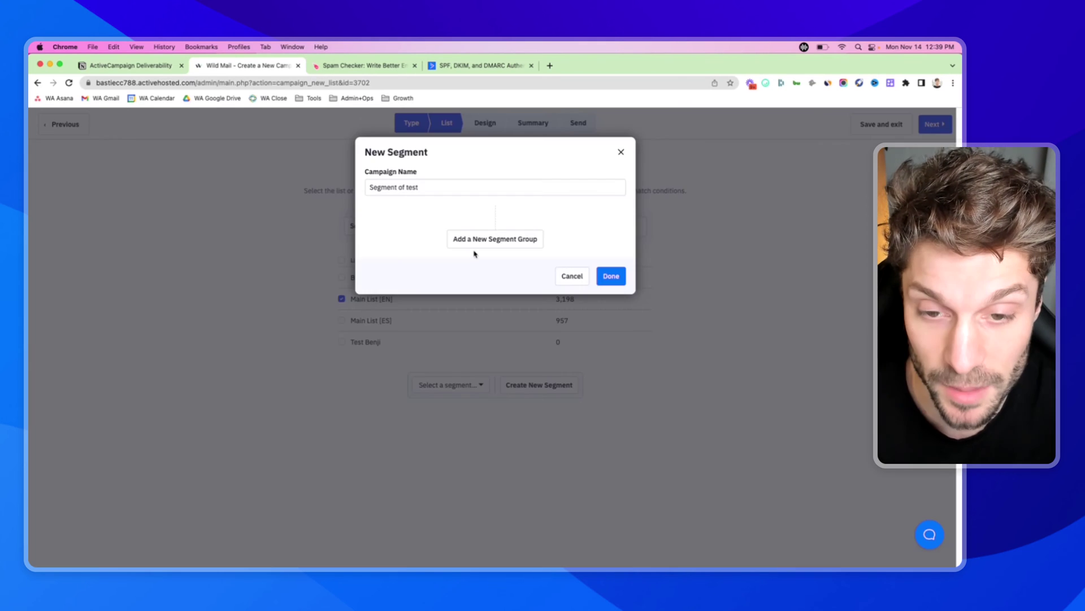
{"action": "left_click", "coordinate": [438, 187]}
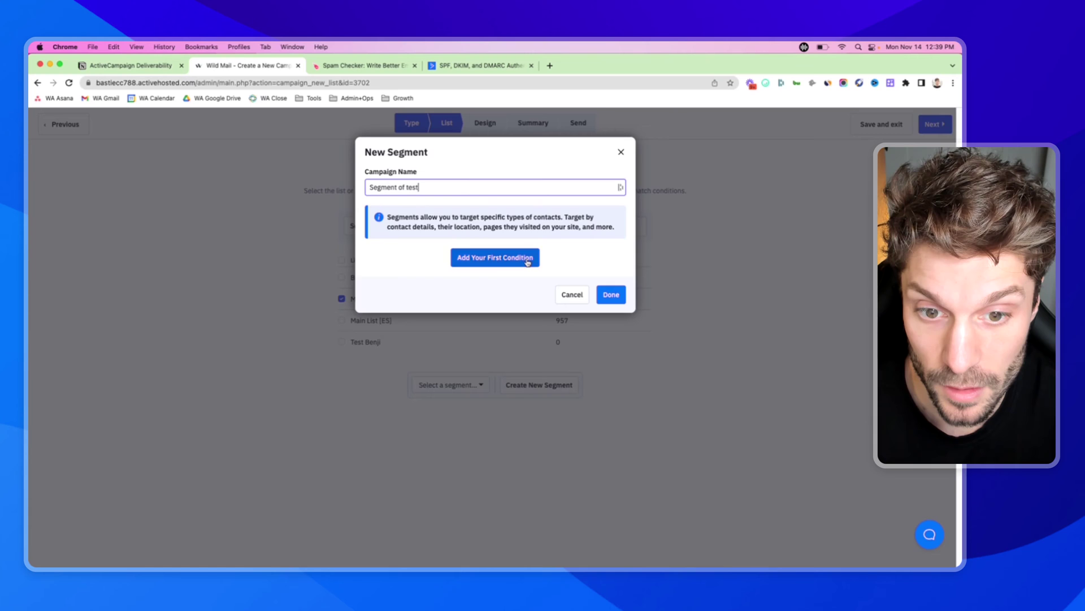
{"action": "left_click", "coordinate": [494, 262]}
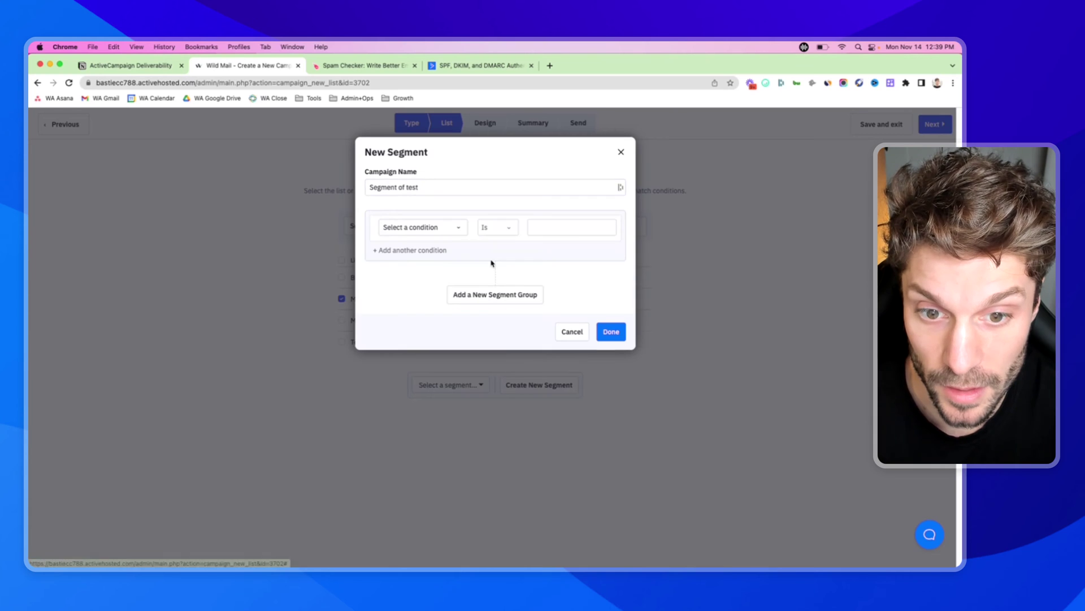
{"action": "left_click", "coordinate": [573, 332]}
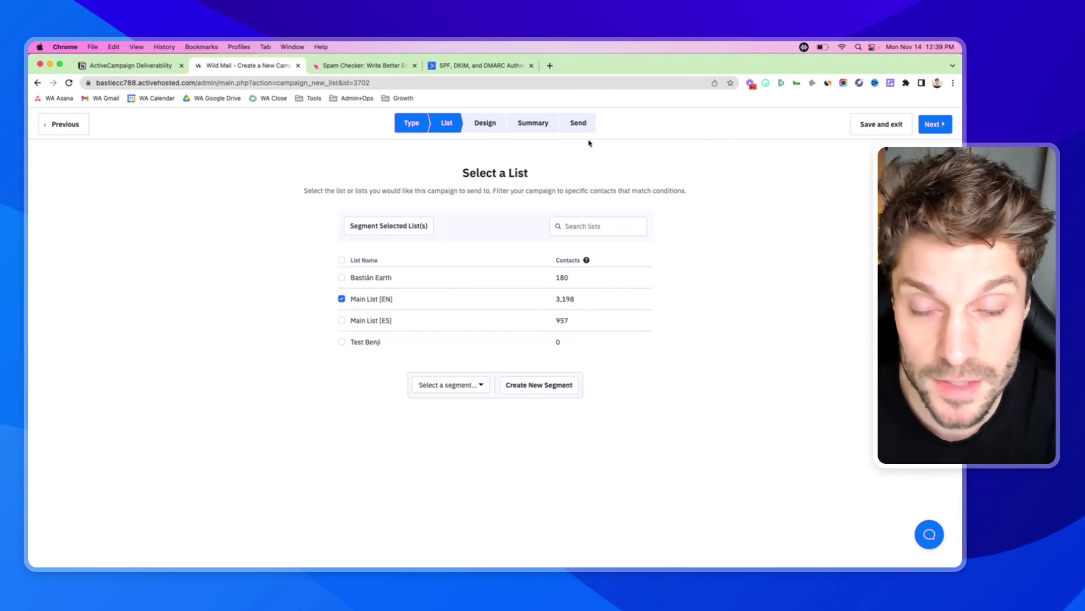
Step: Return to the Notion deliverability page and highlight the Sending frequency tip
{"action": "left_click", "coordinate": [125, 67]}
{"action": "scroll", "coordinate": [462, 226], "scroll_direction": "down", "scroll_amount": 3}
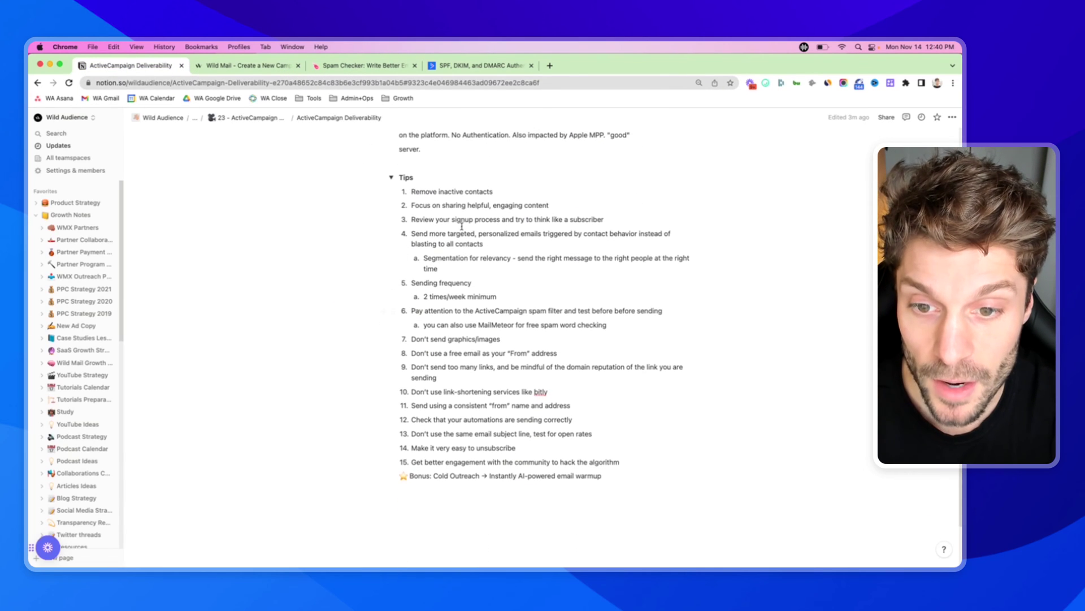
{"action": "scroll", "coordinate": [462, 226], "scroll_direction": "down", "scroll_amount": 1}
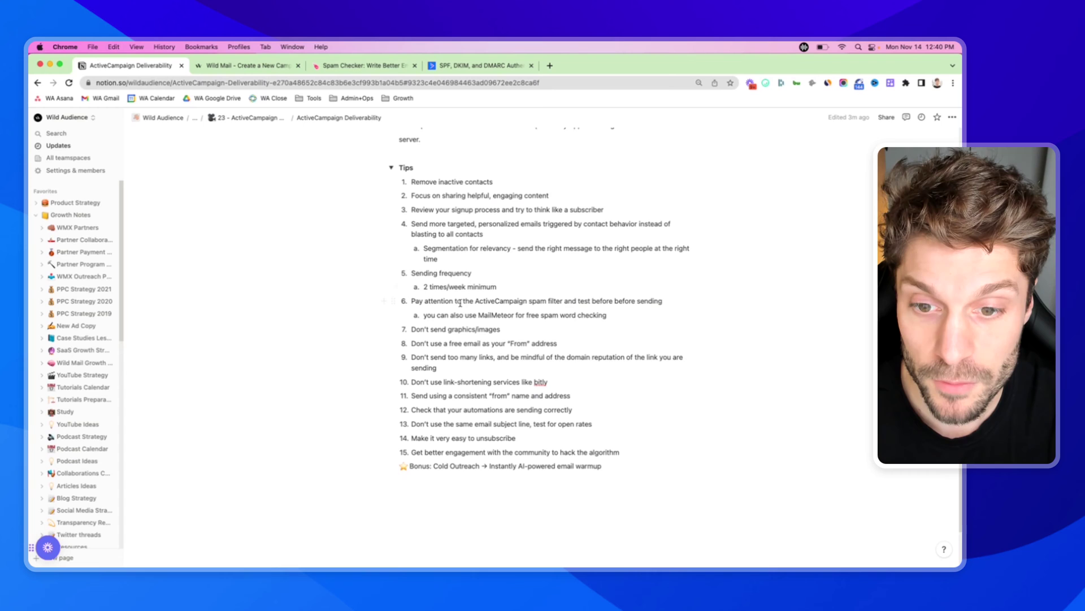
{"action": "left_click_drag", "start_coordinate": [472, 273], "coordinate": [410, 273]}
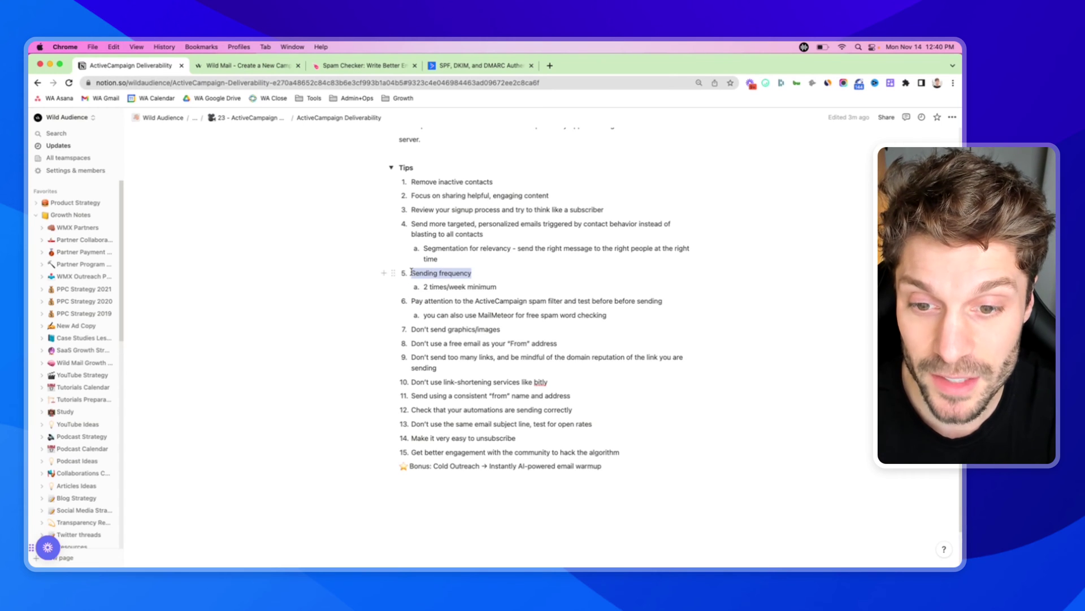
{"action": "left_click", "coordinate": [464, 275]}
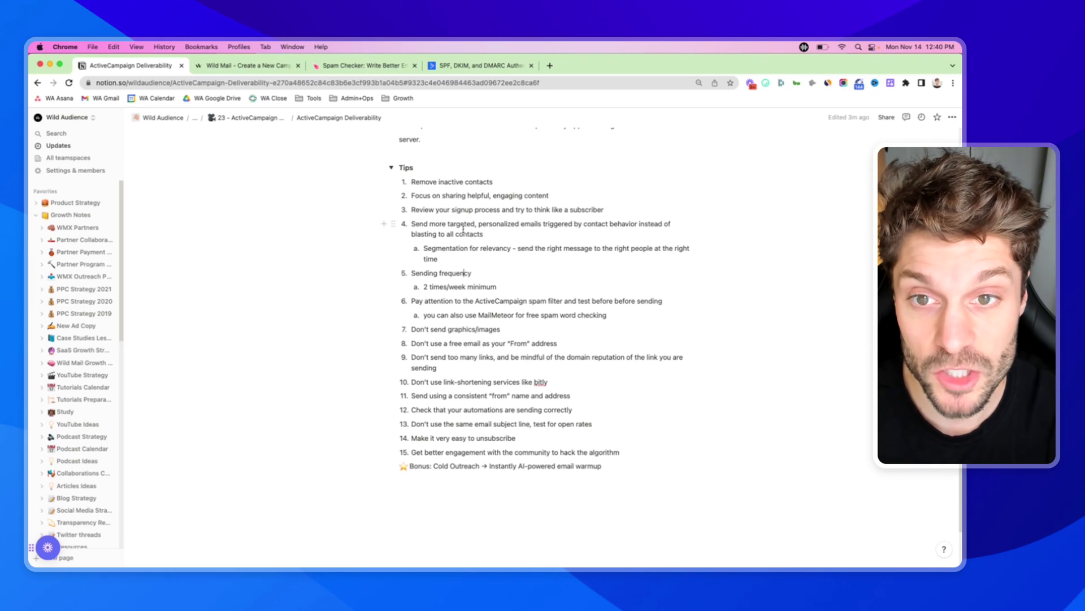
Step: Highlight the last-send-mid-April note and "Metrics are generally good" in the account notes
{"action": "scroll", "coordinate": [464, 271], "scroll_direction": "up", "scroll_amount": 10}
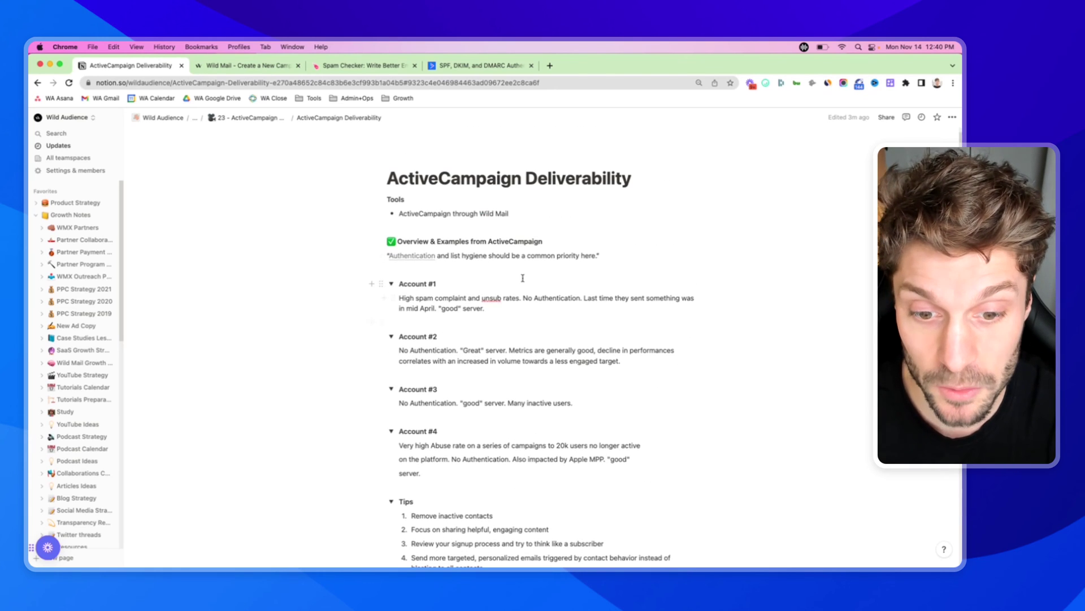
{"action": "scroll", "coordinate": [526, 283], "scroll_direction": "down", "scroll_amount": 1}
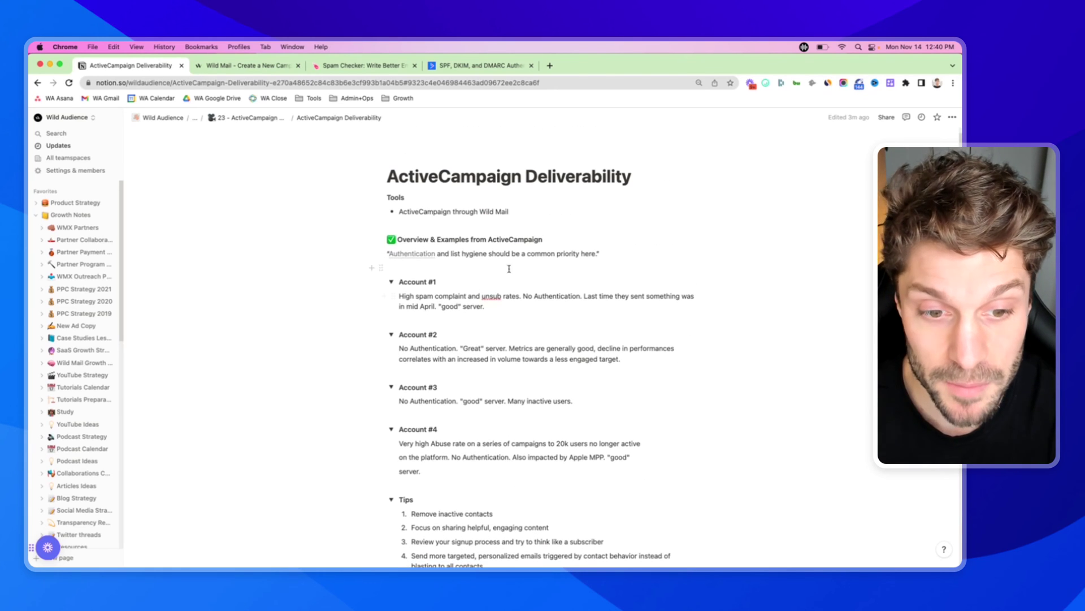
{"action": "left_click_drag", "start_coordinate": [435, 306], "coordinate": [585, 296]}
{"action": "scroll", "coordinate": [543, 305], "scroll_direction": "down", "scroll_amount": 2}
{"action": "left_click", "coordinate": [541, 308]}
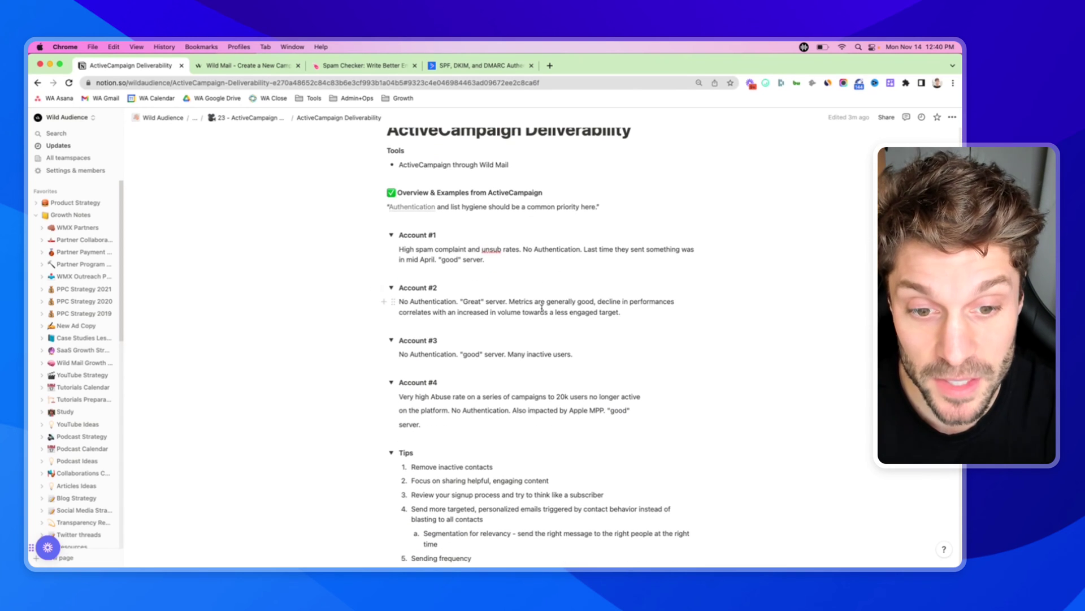
{"action": "left_click_drag", "start_coordinate": [507, 300], "coordinate": [484, 312]}
{"action": "left_click", "coordinate": [597, 301]}
Step: Highlight the declining-performance and less engaged target notes in Account #2, then scroll to the Tips
{"action": "left_click", "coordinate": [499, 316]}
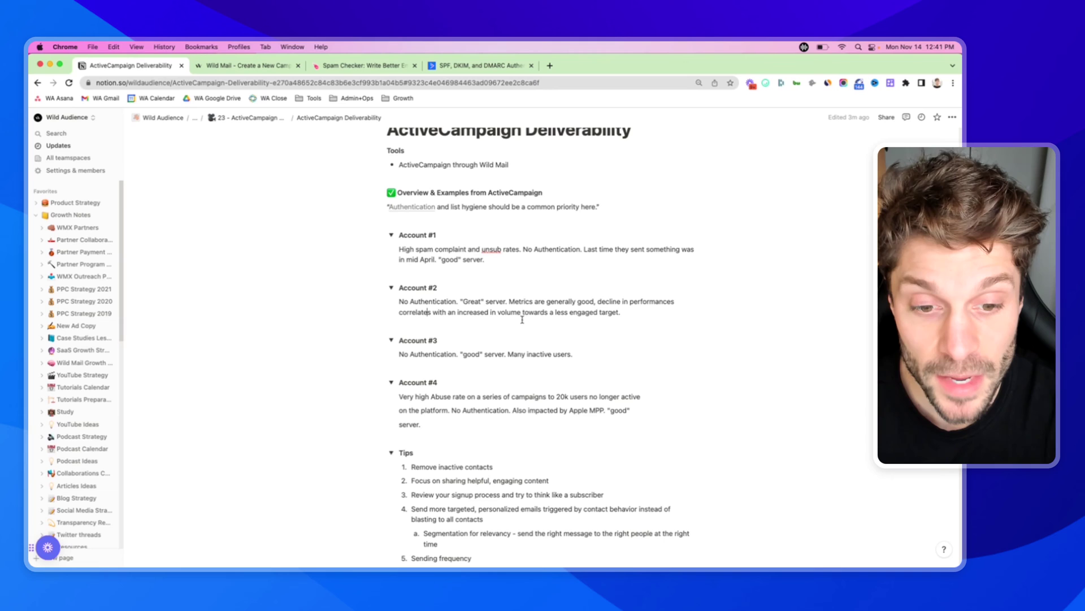
{"action": "left_click_drag", "start_coordinate": [549, 312], "coordinate": [620, 313]}
{"action": "scroll", "coordinate": [627, 249], "scroll_direction": "down", "scroll_amount": 1}
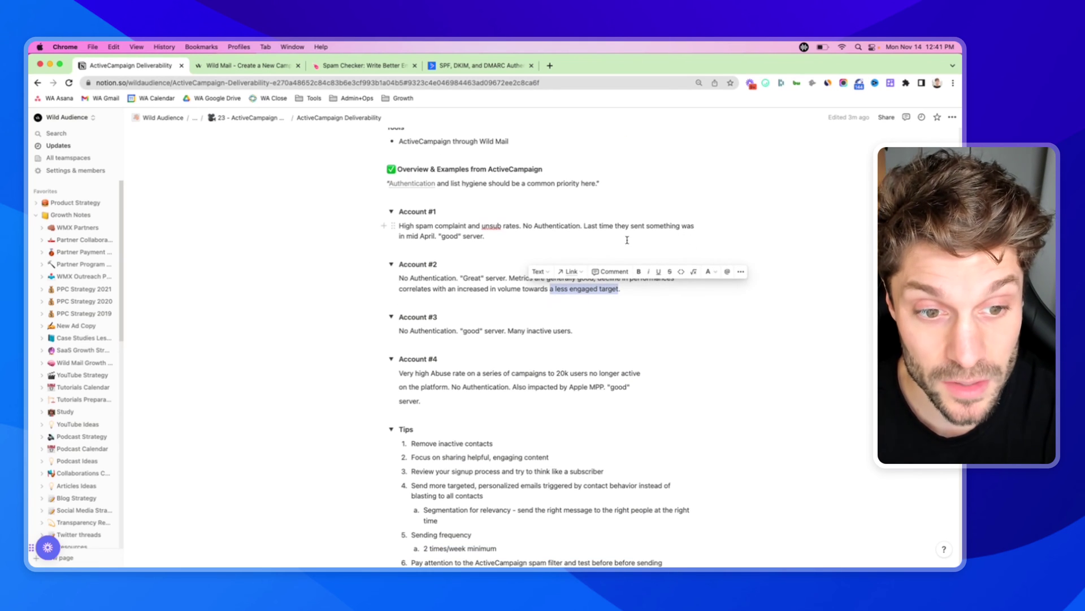
{"action": "left_click", "coordinate": [551, 310]}
{"action": "scroll", "coordinate": [508, 249], "scroll_direction": "down", "scroll_amount": 5}
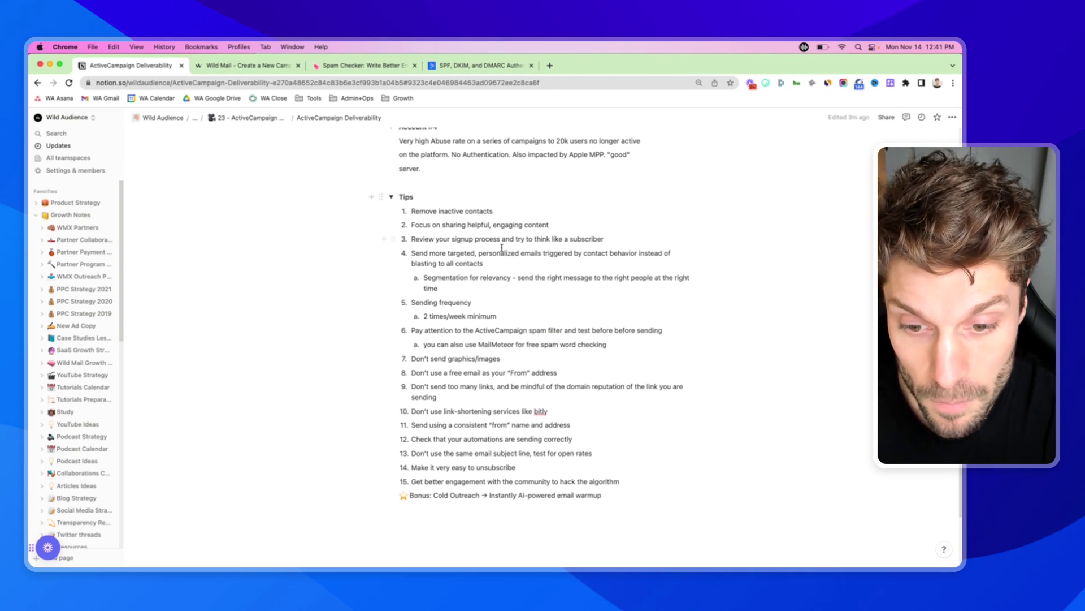
{"action": "scroll", "coordinate": [502, 248], "scroll_direction": "down", "scroll_amount": 1}
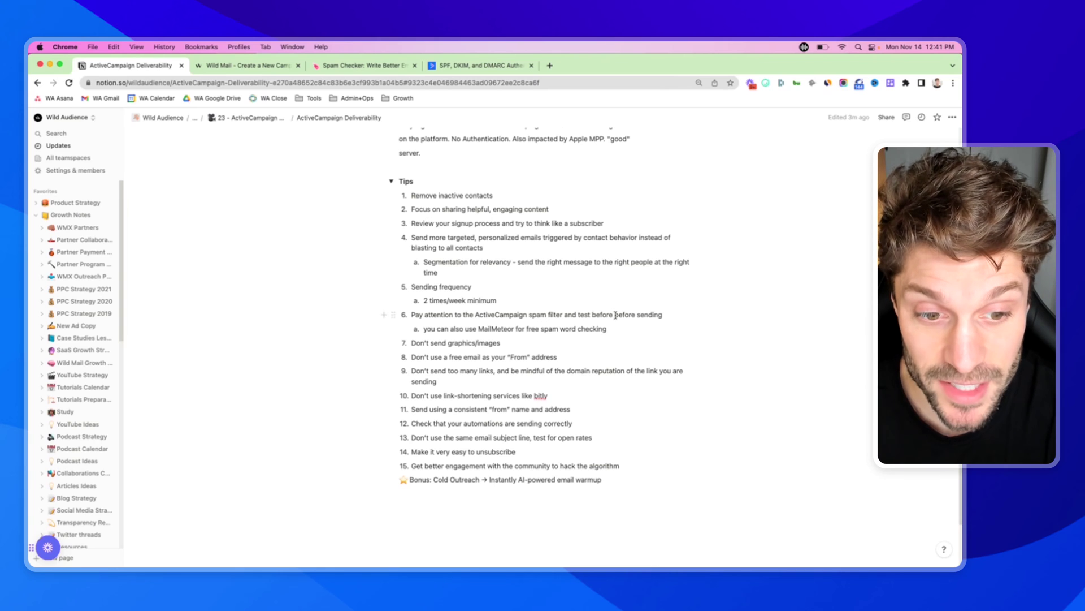
Step: Pick Email Designer with the Product Back In Stock template, subject 'test', and open the editor
{"action": "left_click", "coordinate": [240, 65]}
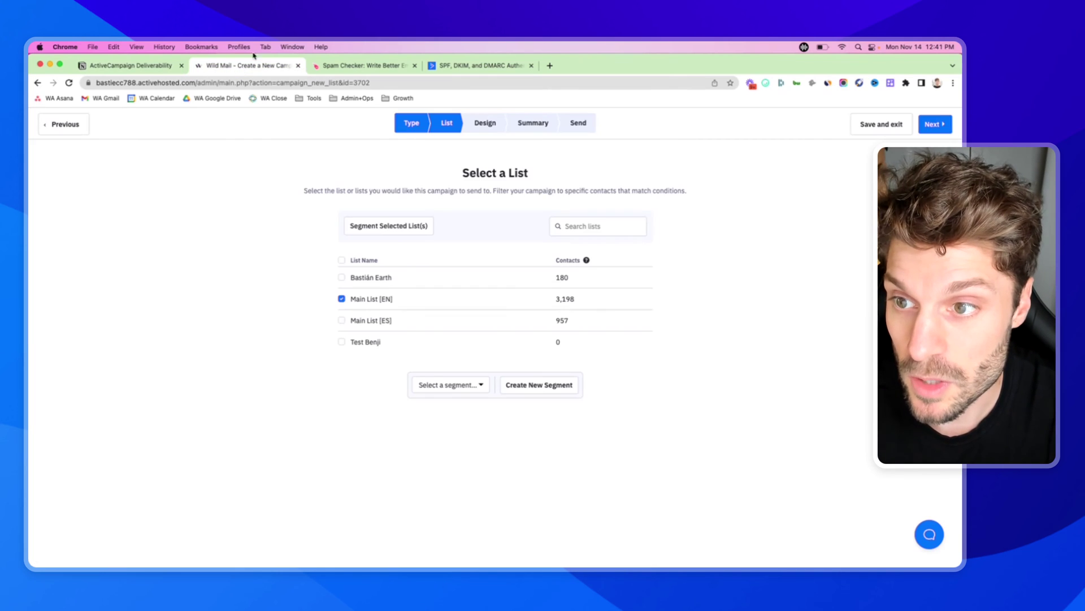
{"action": "left_click", "coordinate": [936, 125]}
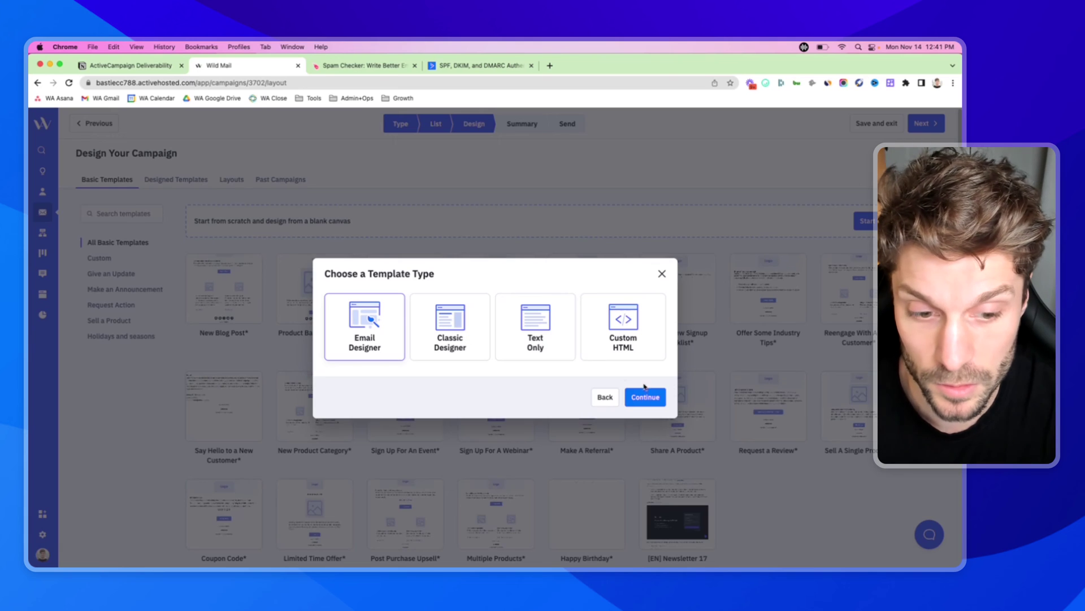
{"action": "left_click", "coordinate": [645, 396]}
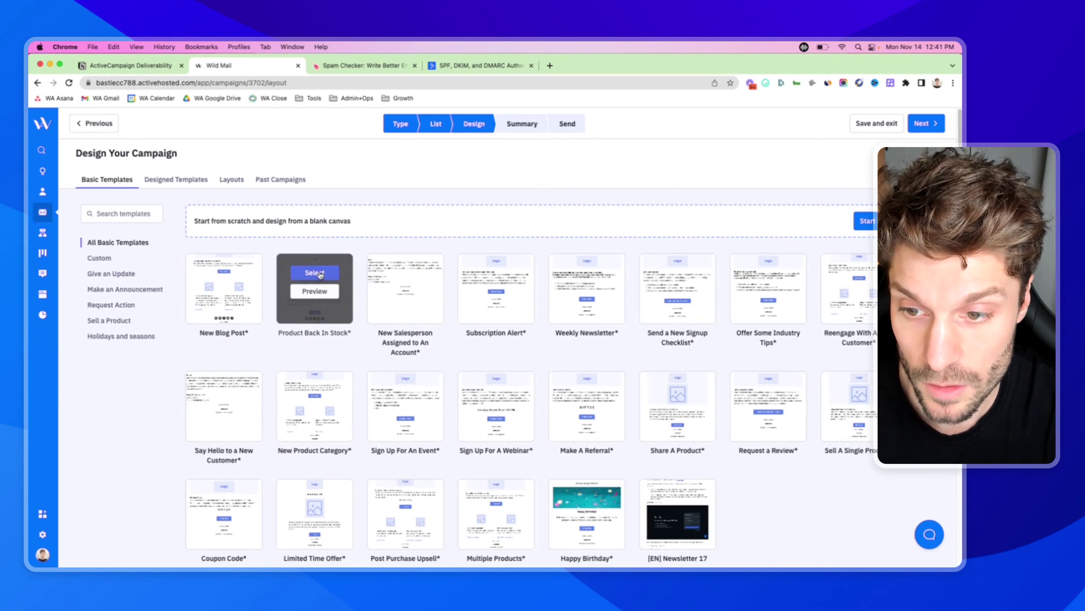
{"action": "left_click", "coordinate": [315, 273]}
{"action": "left_click", "coordinate": [470, 372]}
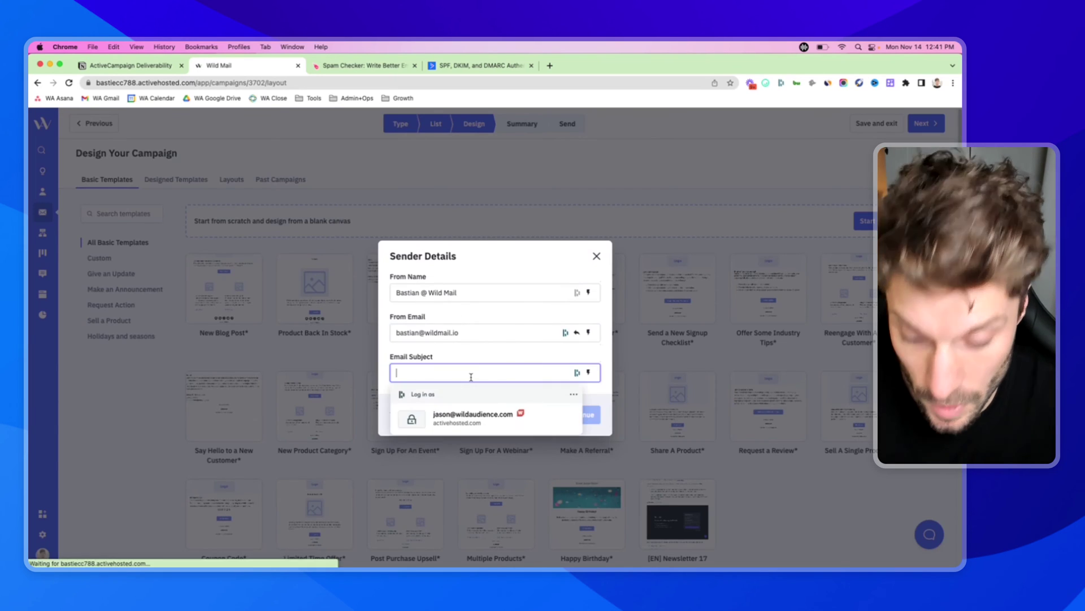
{"action": "type", "text": "test"}
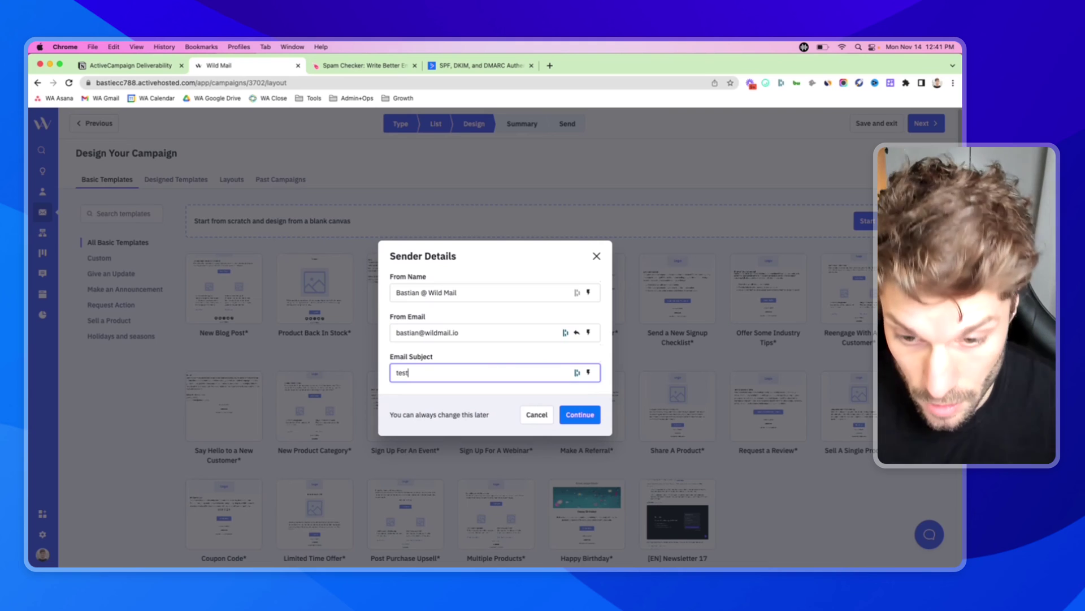
{"action": "left_click", "coordinate": [583, 416]}
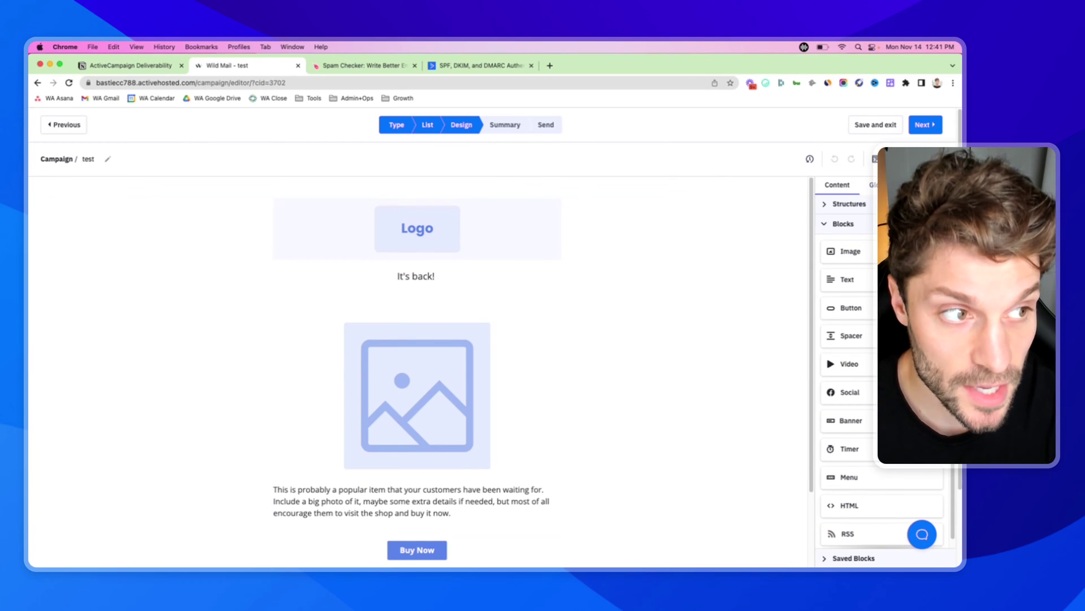
Step: Replace the subject 'test' with 'buy now! FREE FREE'
{"action": "scroll", "coordinate": [599, 503], "scroll_direction": "down", "scroll_amount": 1}
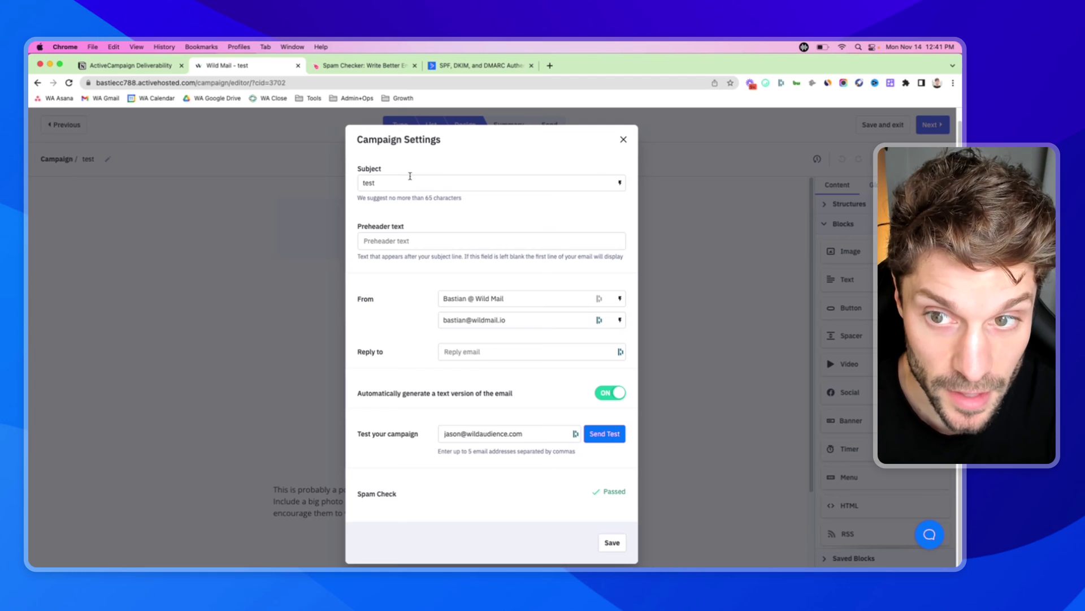
{"action": "left_click_drag", "start_coordinate": [413, 182], "coordinate": [352, 182]}
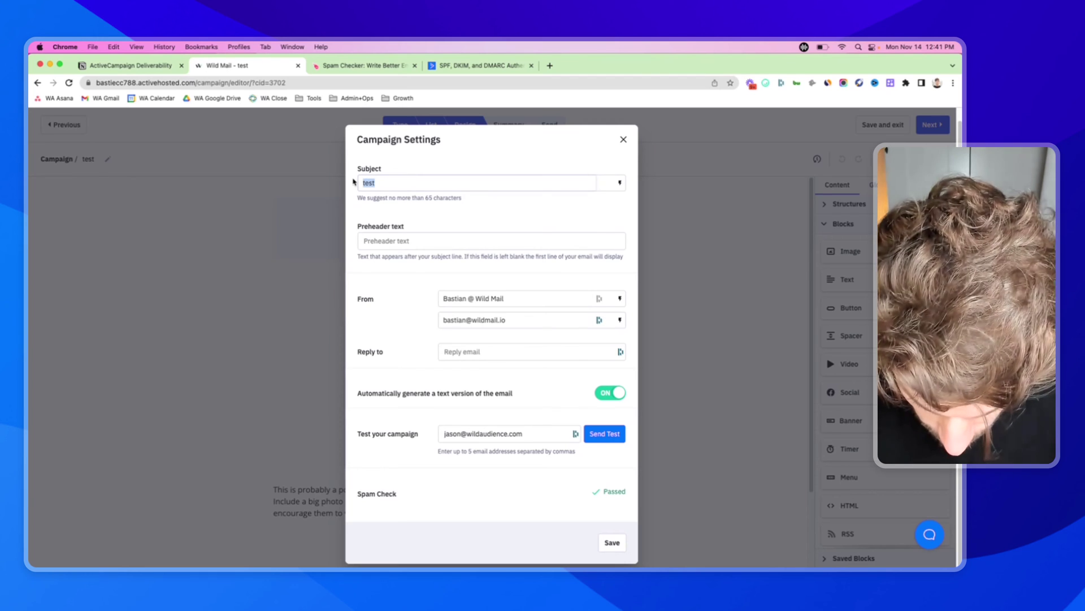
{"action": "type", "text": "buy now"}
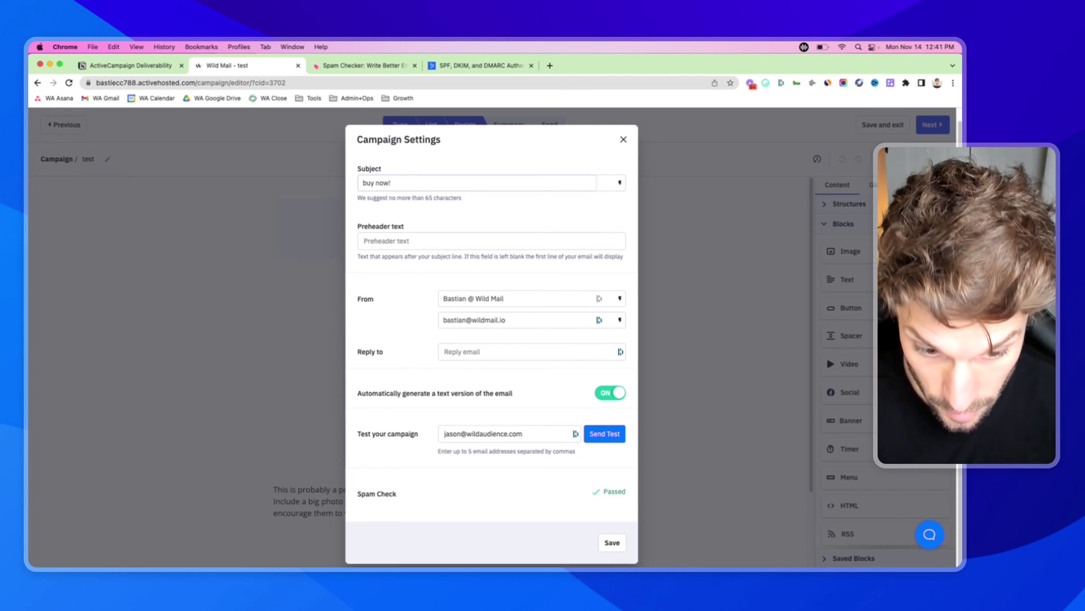
{"action": "type", "text": "! FREE FREE"}
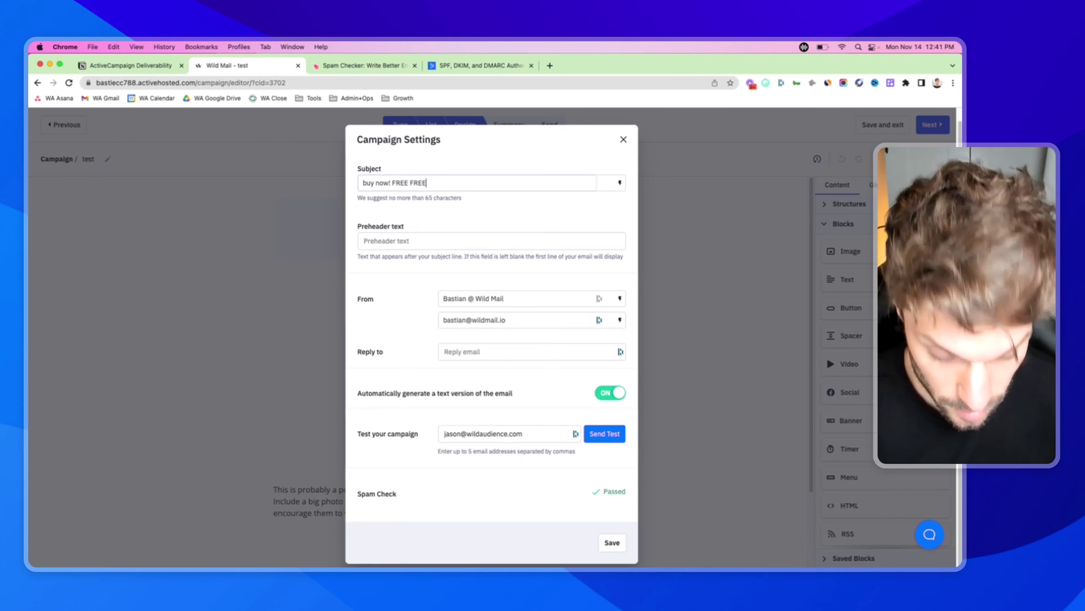
Step: Fill in the preheader text and reopen Campaign Settings to see the spam check fail at 1.5 pts
{"action": "left_click", "coordinate": [437, 241]}
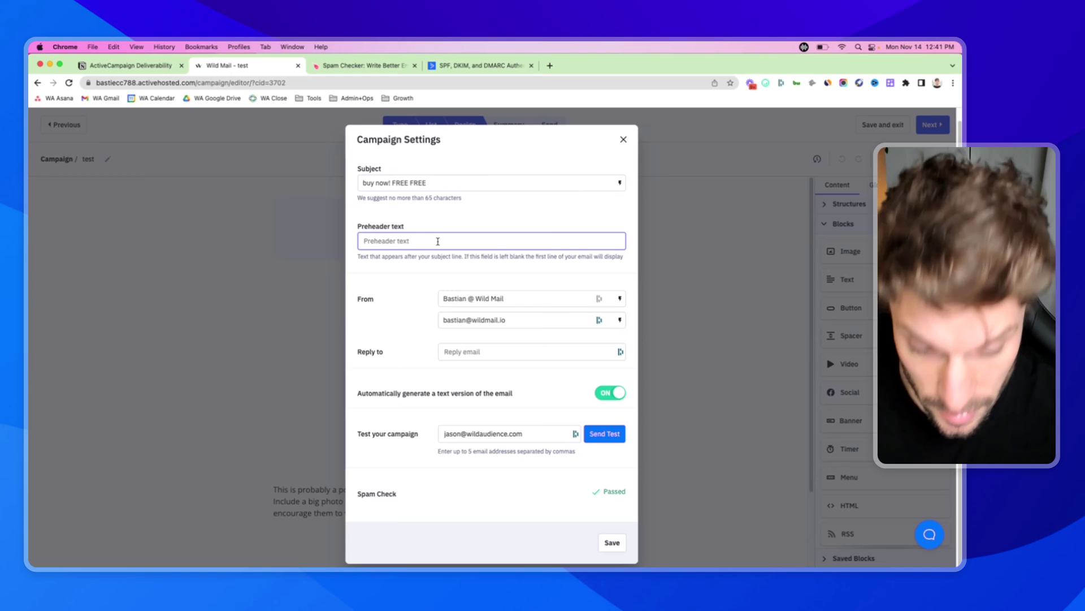
{"action": "type", "text": "a"}
{"action": "key", "text": "BackSpace"}
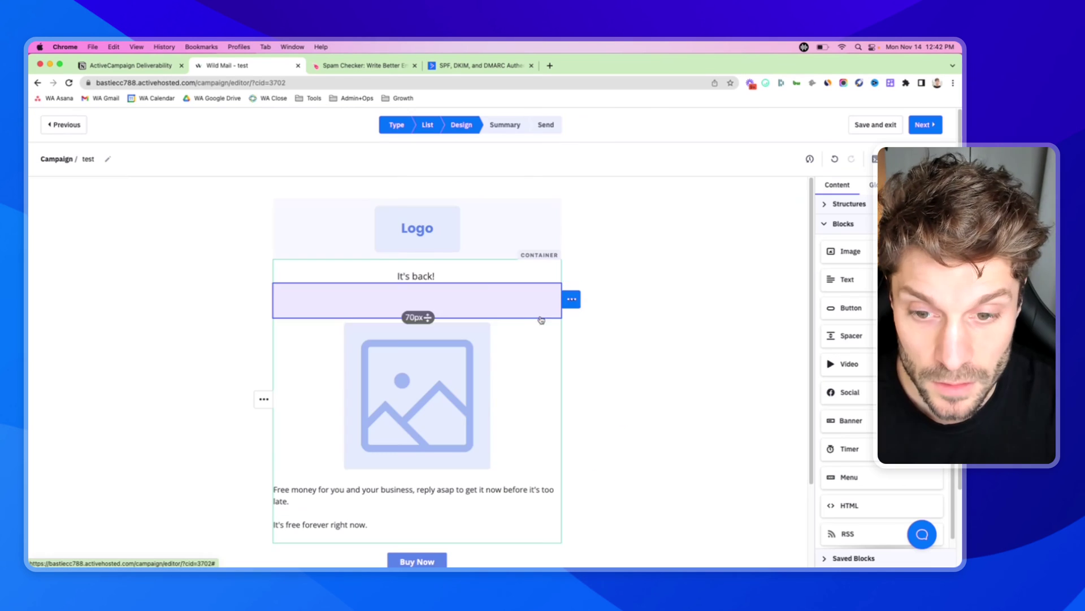
{"action": "scroll", "coordinate": [339, 477], "scroll_direction": "down", "scroll_amount": 2}
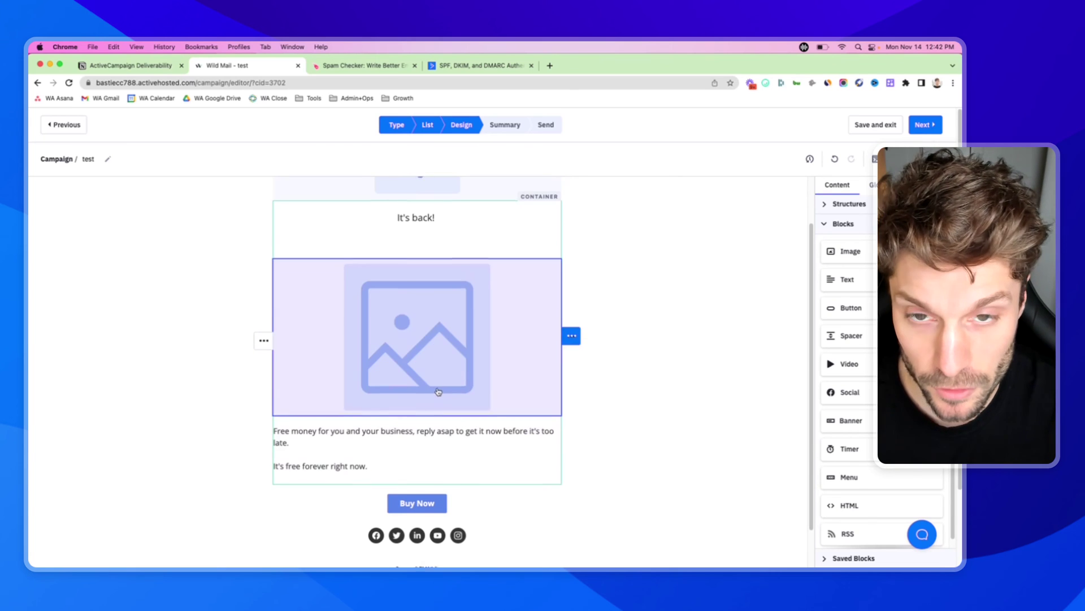
{"action": "scroll", "coordinate": [452, 339], "scroll_direction": "up", "scroll_amount": 2}
{"action": "left_click", "coordinate": [881, 159]}
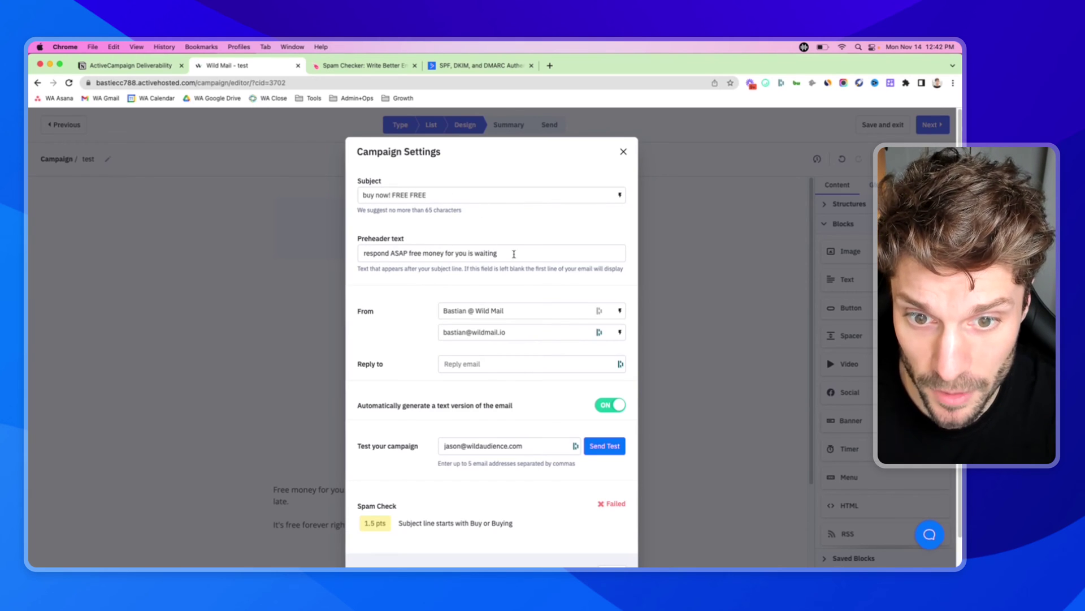
{"action": "scroll", "coordinate": [486, 469], "scroll_direction": "down", "scroll_amount": 1}
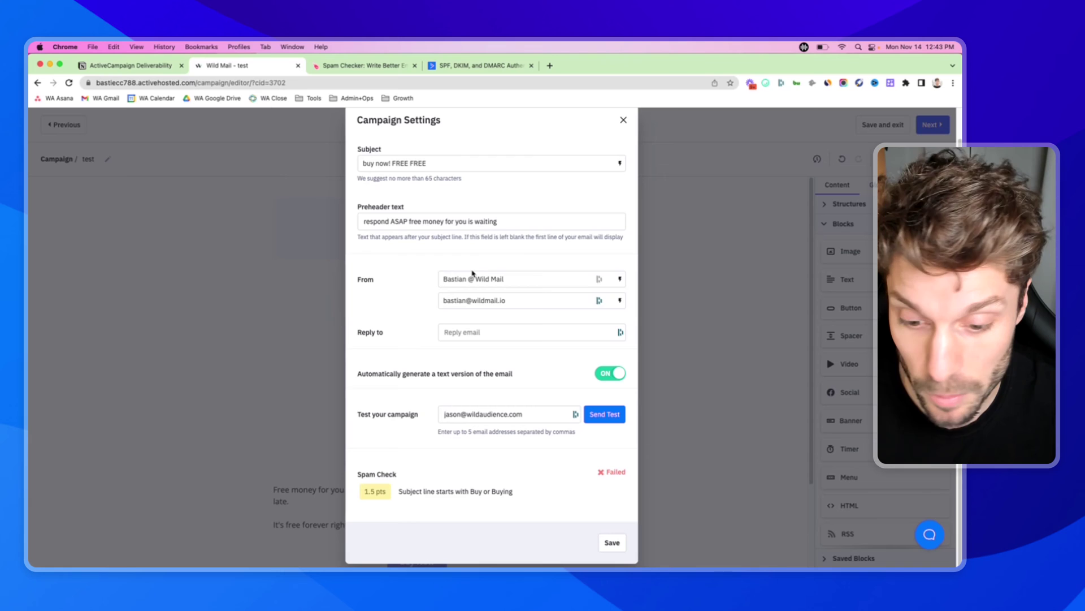
Step: Compare Mailmeteor's spam checker score for the sample email with the Wild Mail campaign
{"action": "left_click", "coordinate": [367, 65]}
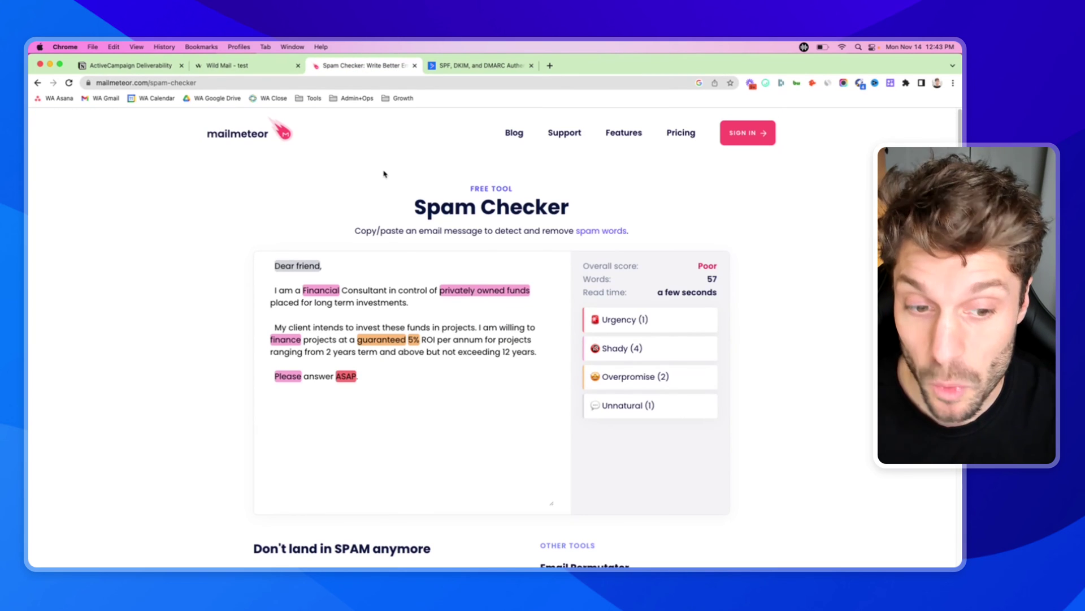
{"action": "left_click_drag", "start_coordinate": [699, 265], "coordinate": [720, 270]}
{"action": "left_click", "coordinate": [720, 270]}
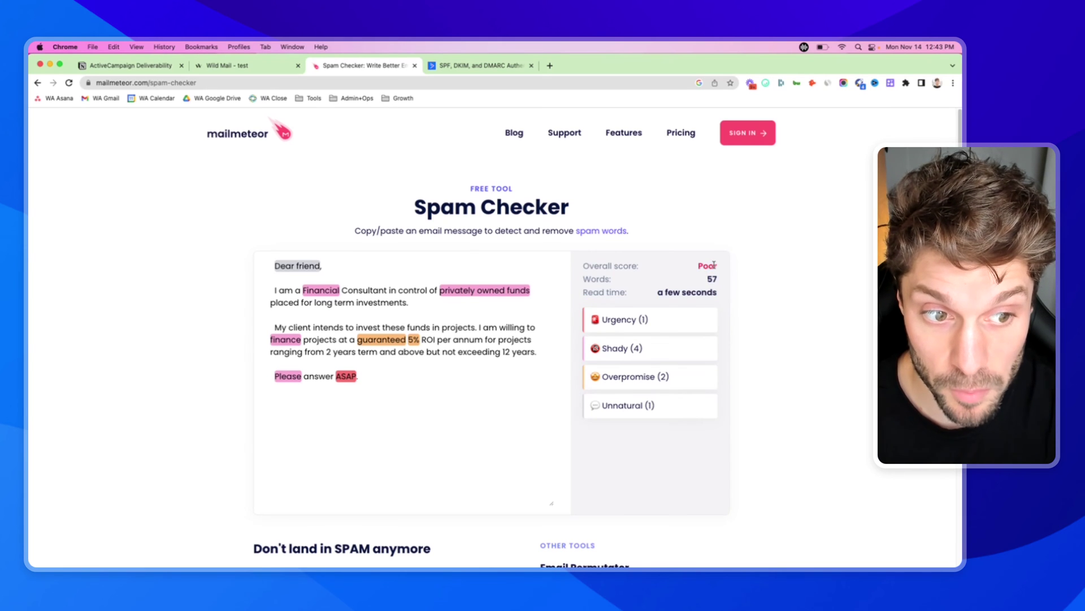
{"action": "left_click", "coordinate": [261, 66]}
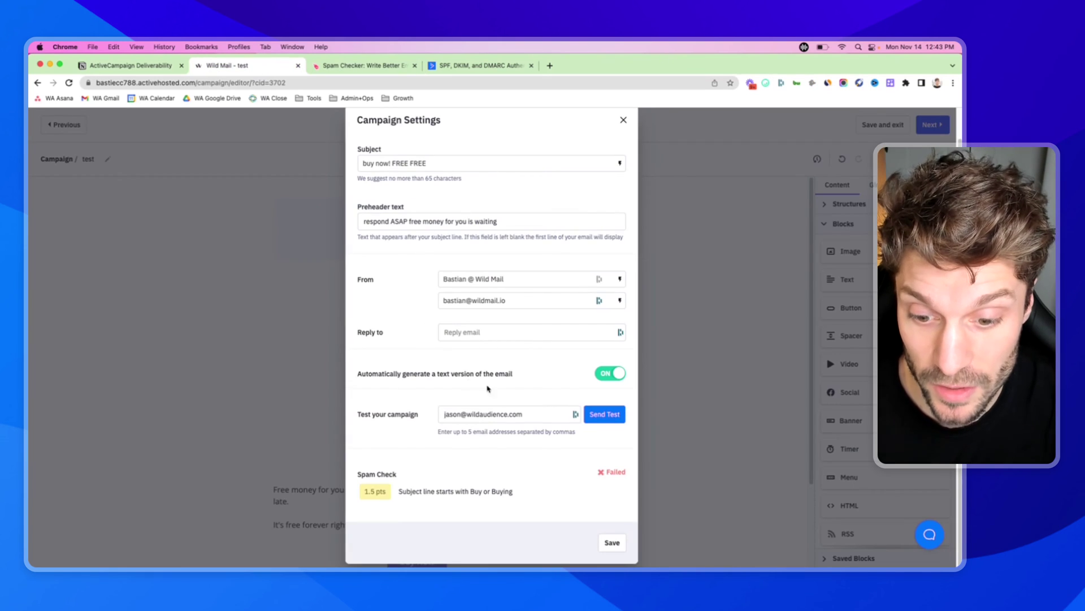
{"action": "left_click", "coordinate": [373, 66]}
{"action": "key", "text": "super+a"}
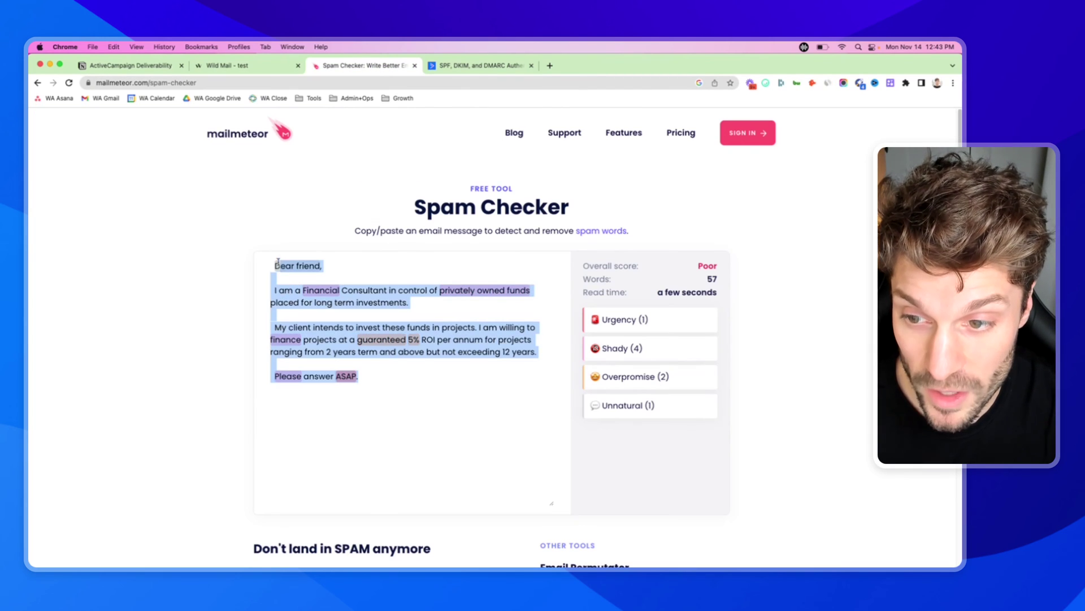
{"action": "left_click", "coordinate": [558, 278]}
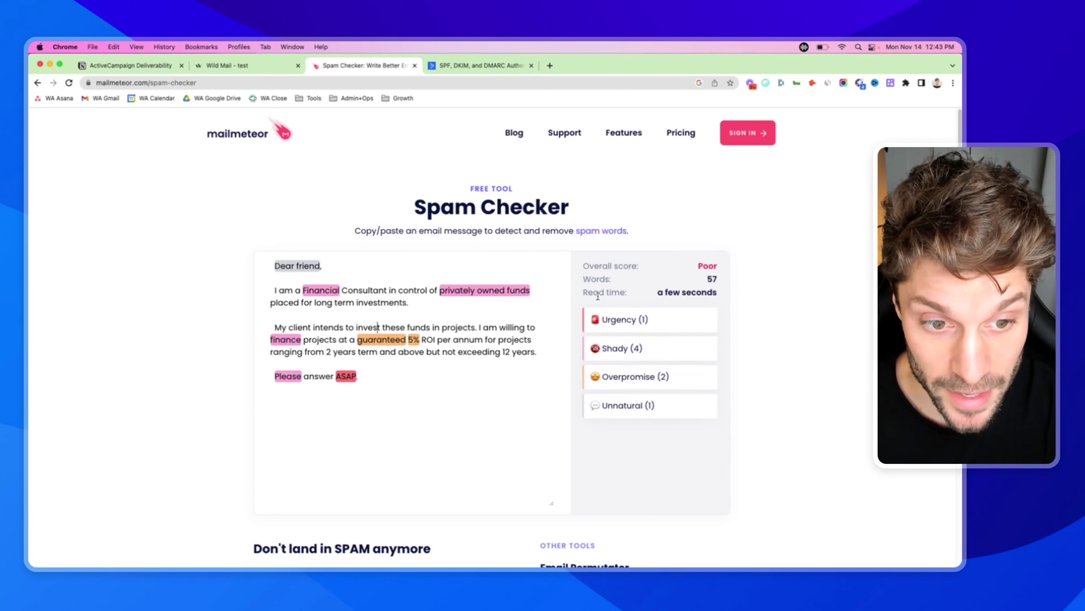
Step: Review Mailmeteor's read time and Poor spam rating with flagged words, then return to Notion
{"action": "left_click_drag", "start_coordinate": [581, 292], "coordinate": [715, 304]}
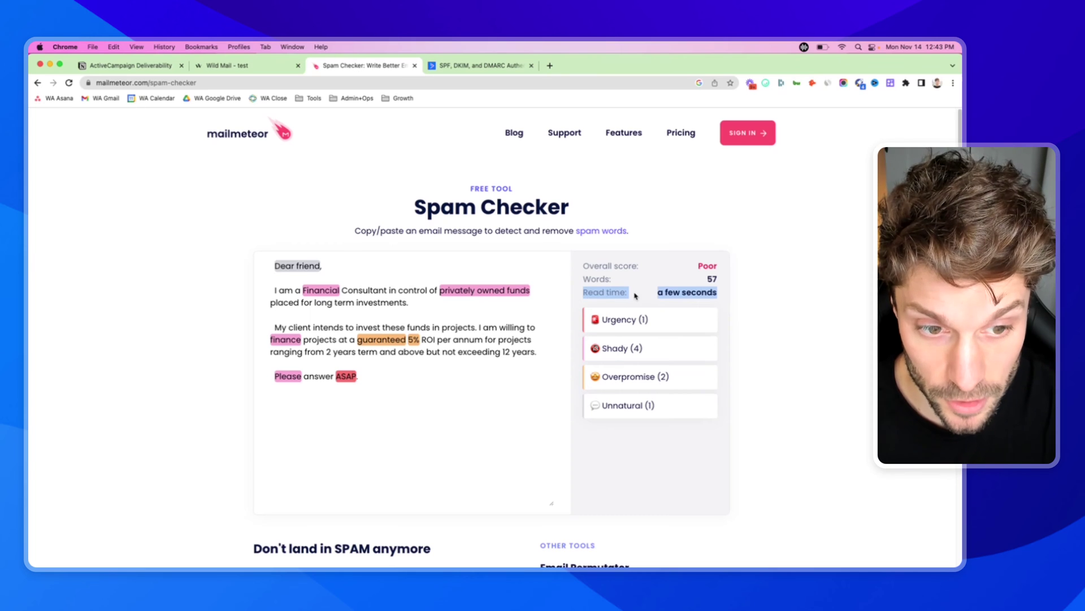
{"action": "left_click", "coordinate": [635, 295]}
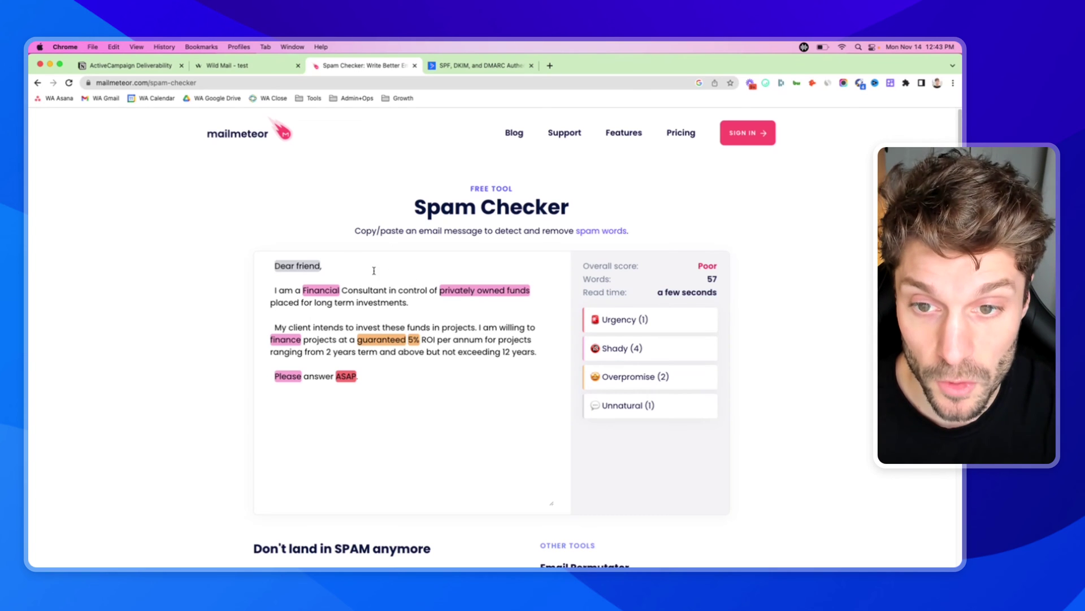
{"action": "left_click", "coordinate": [263, 69]}
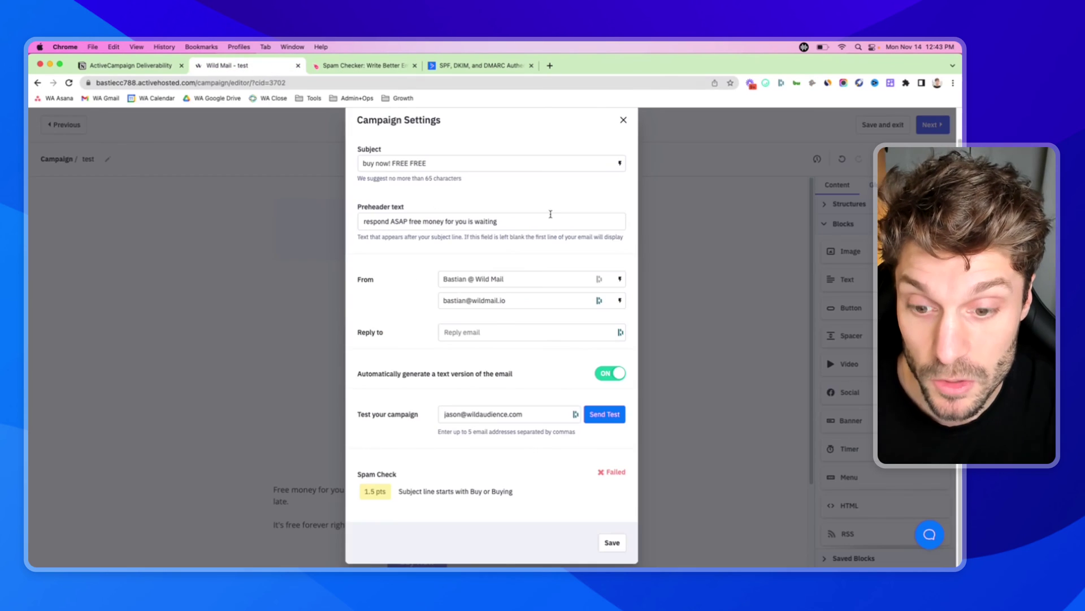
{"action": "left_click", "coordinate": [391, 67]}
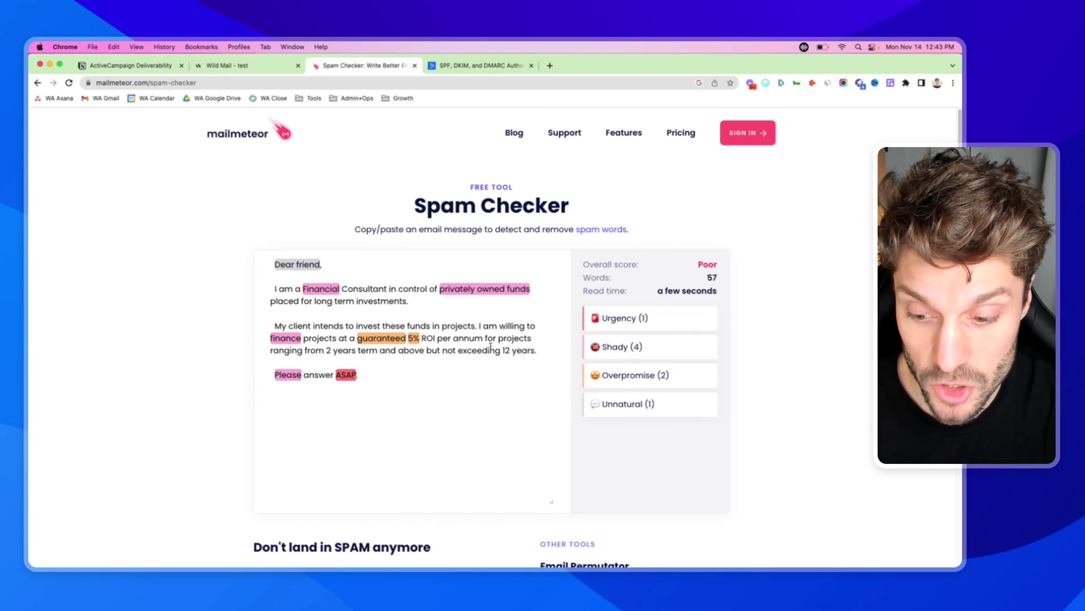
{"action": "scroll", "coordinate": [487, 344], "scroll_direction": "down", "scroll_amount": 5}
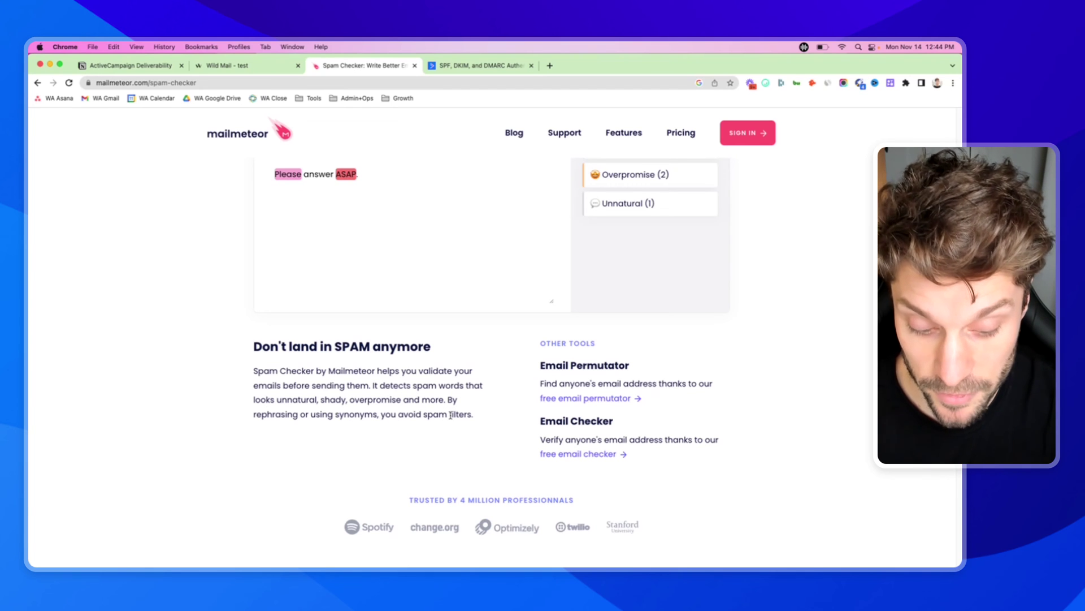
{"action": "scroll", "coordinate": [440, 277], "scroll_direction": "up", "scroll_amount": 4}
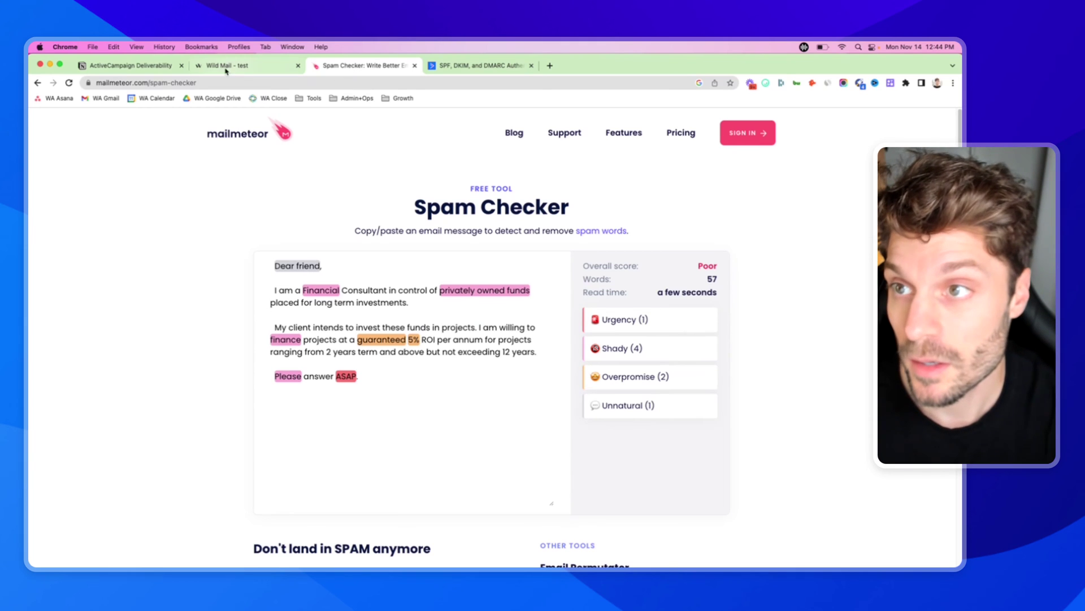
{"action": "left_click", "coordinate": [143, 66]}
{"action": "scroll", "coordinate": [452, 283], "scroll_direction": "down", "scroll_amount": 2}
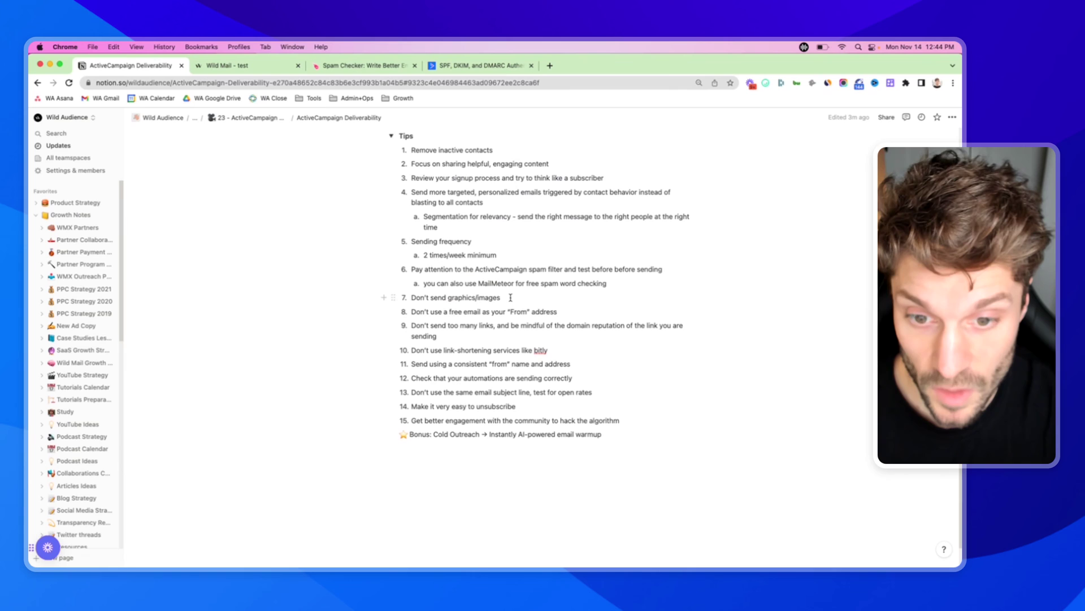
{"action": "left_click_drag", "start_coordinate": [510, 297], "coordinate": [411, 297]}
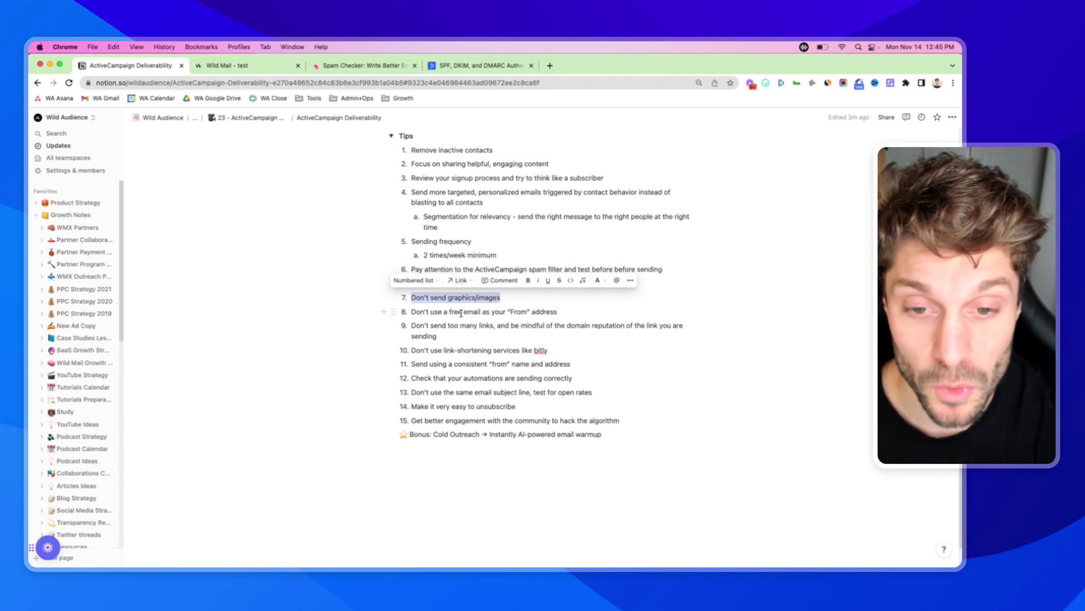
{"action": "key", "text": "ctrl+z"}
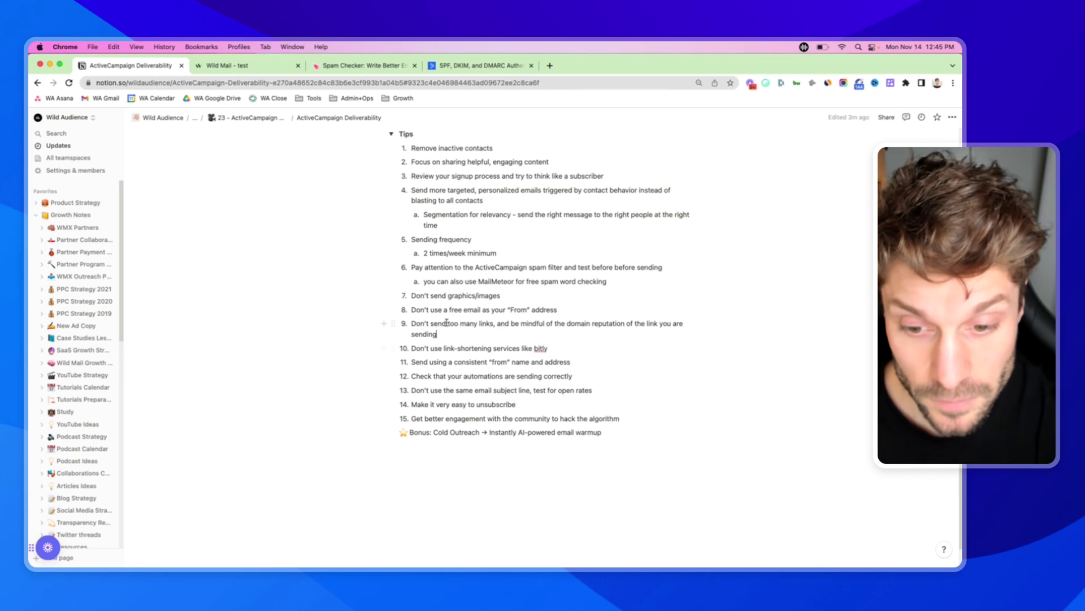
{"action": "scroll", "coordinate": [446, 322], "scroll_direction": "down", "scroll_amount": 1}
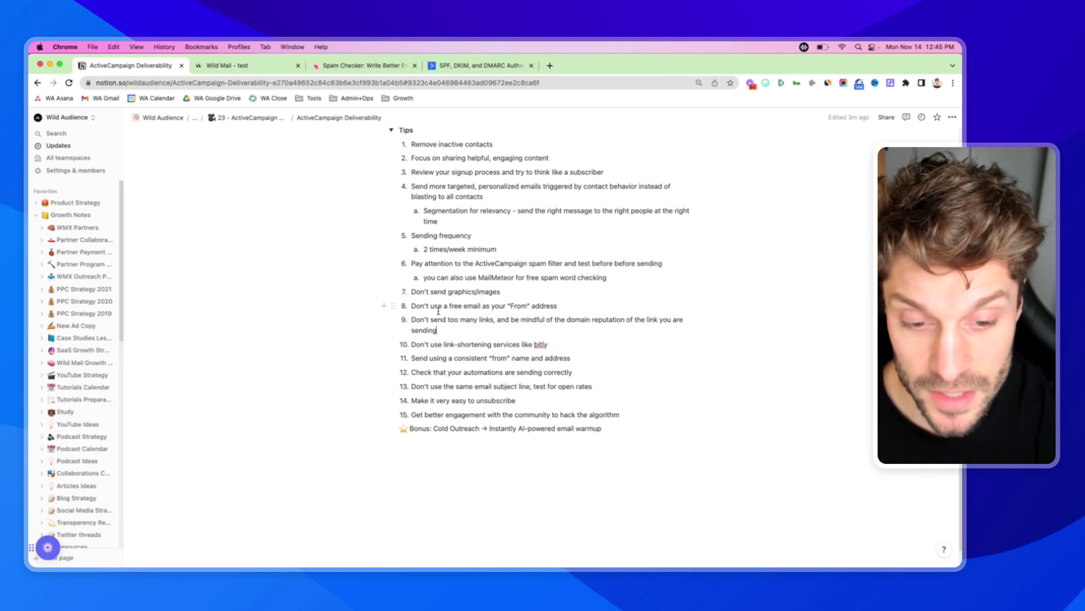
{"action": "left_click_drag", "start_coordinate": [550, 344], "coordinate": [410, 344]}
{"action": "left_click", "coordinate": [547, 343]}
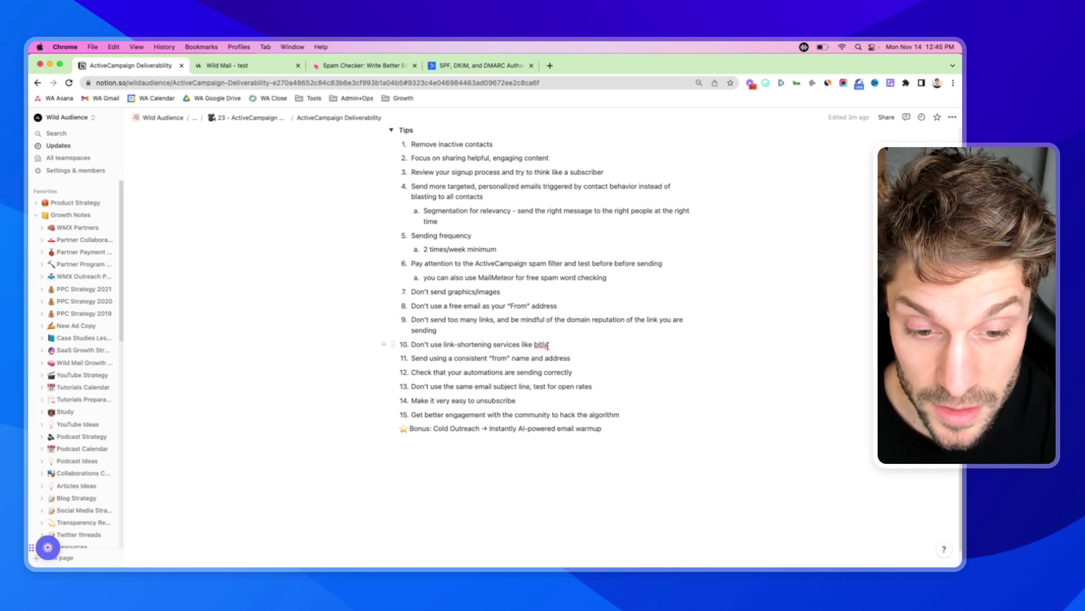
{"action": "scroll", "coordinate": [476, 347], "scroll_direction": "down", "scroll_amount": 1}
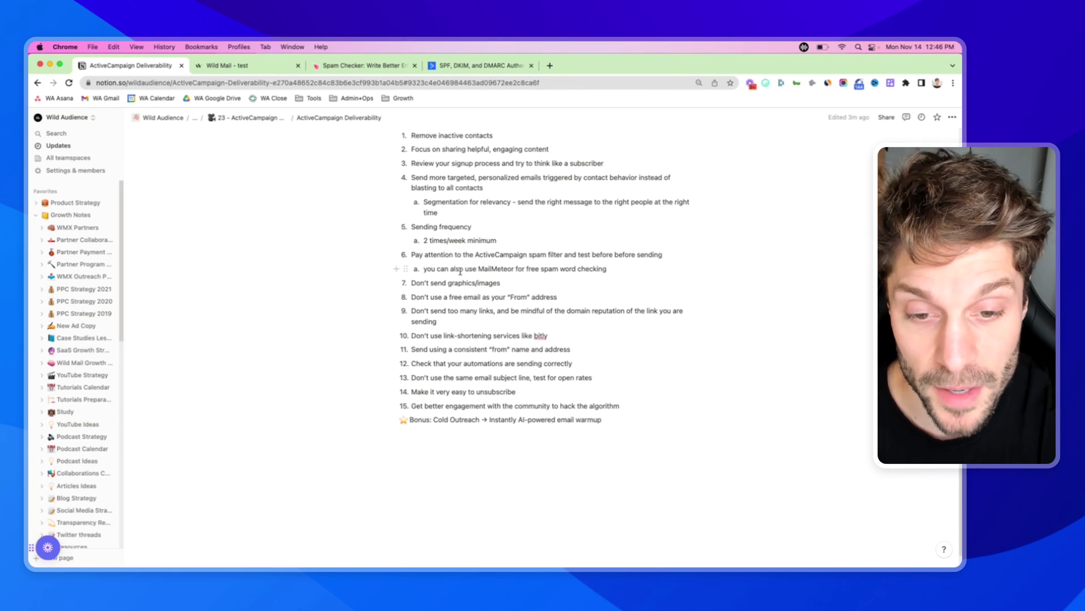
{"action": "scroll", "coordinate": [460, 271], "scroll_direction": "down", "scroll_amount": 1}
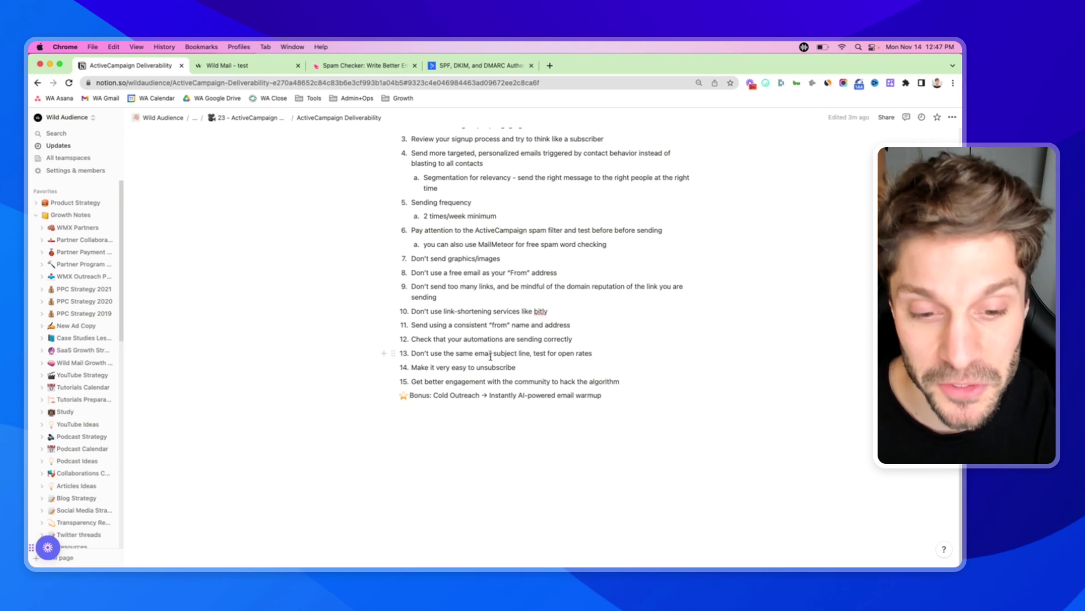
Step: Highlight tip 15 about community engagement, then clear the selection
{"action": "left_click_drag", "start_coordinate": [413, 383], "coordinate": [626, 380]}
{"action": "left_click", "coordinate": [624, 380]}
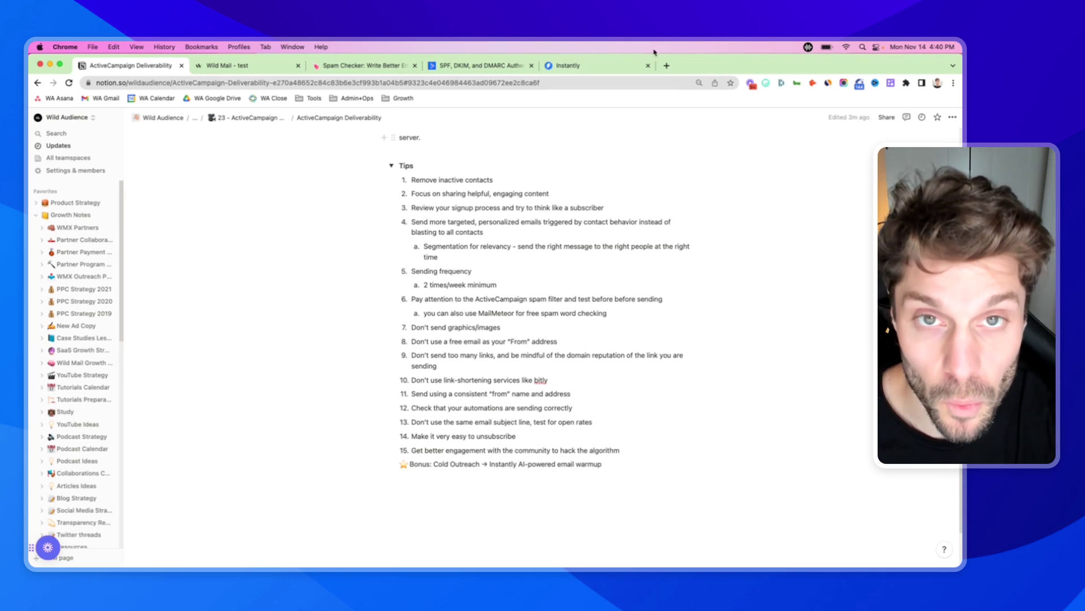
Step: Switch to the Instantly website and scroll through its warm-up features
{"action": "left_click", "coordinate": [636, 64]}
{"action": "scroll", "coordinate": [509, 285], "scroll_direction": "up", "scroll_amount": 2}
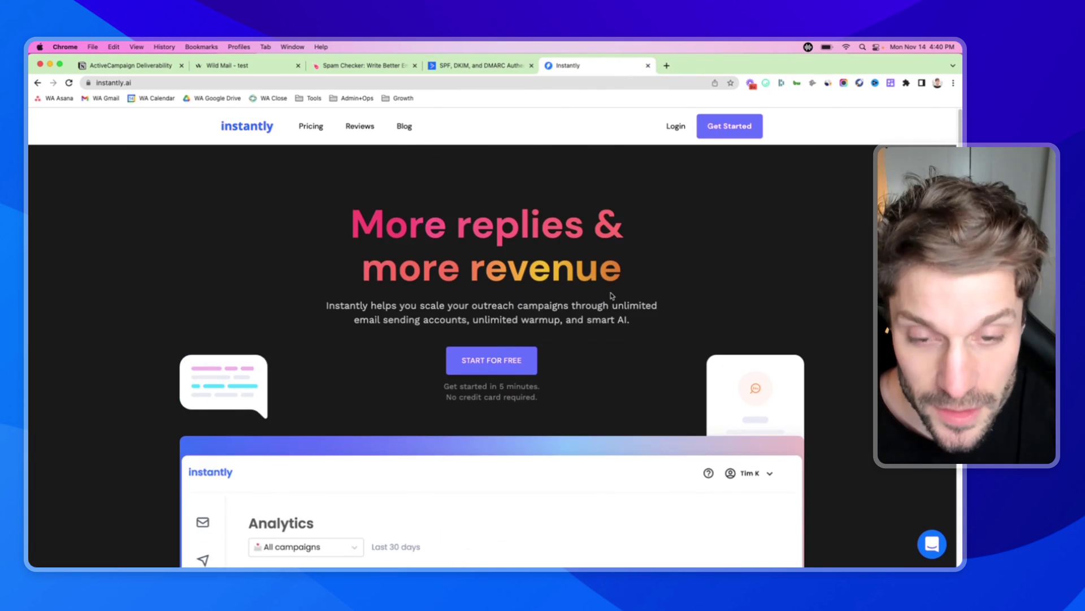
{"action": "scroll", "coordinate": [593, 266], "scroll_direction": "down", "scroll_amount": 15}
{"action": "scroll", "coordinate": [703, 237], "scroll_direction": "up", "scroll_amount": 5}
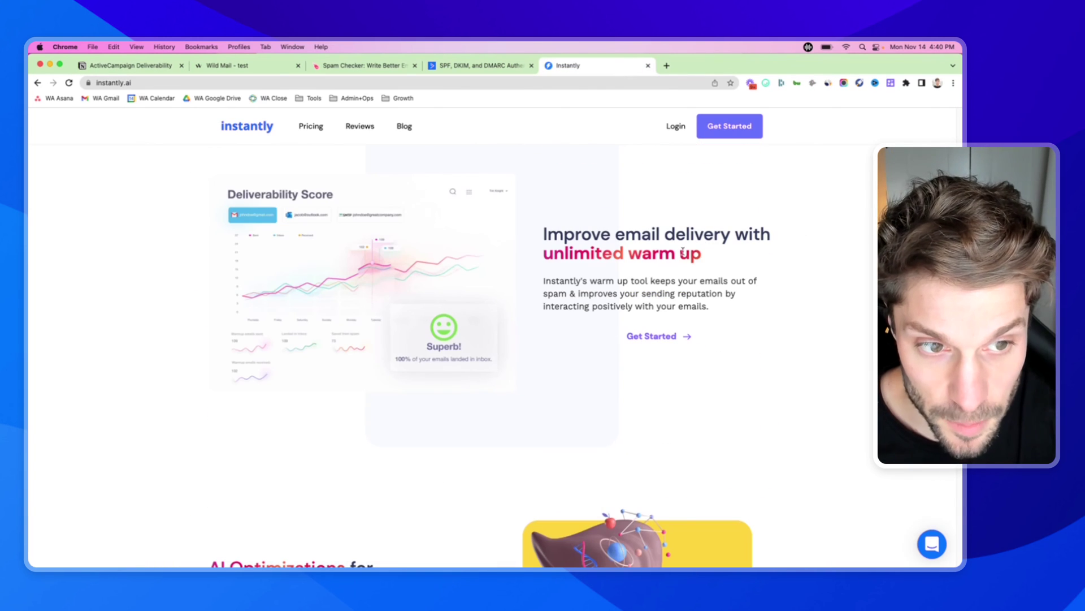
{"action": "scroll", "coordinate": [426, 323], "scroll_direction": "down", "scroll_amount": 1}
{"action": "scroll", "coordinate": [328, 334], "scroll_direction": "down", "scroll_amount": 9}
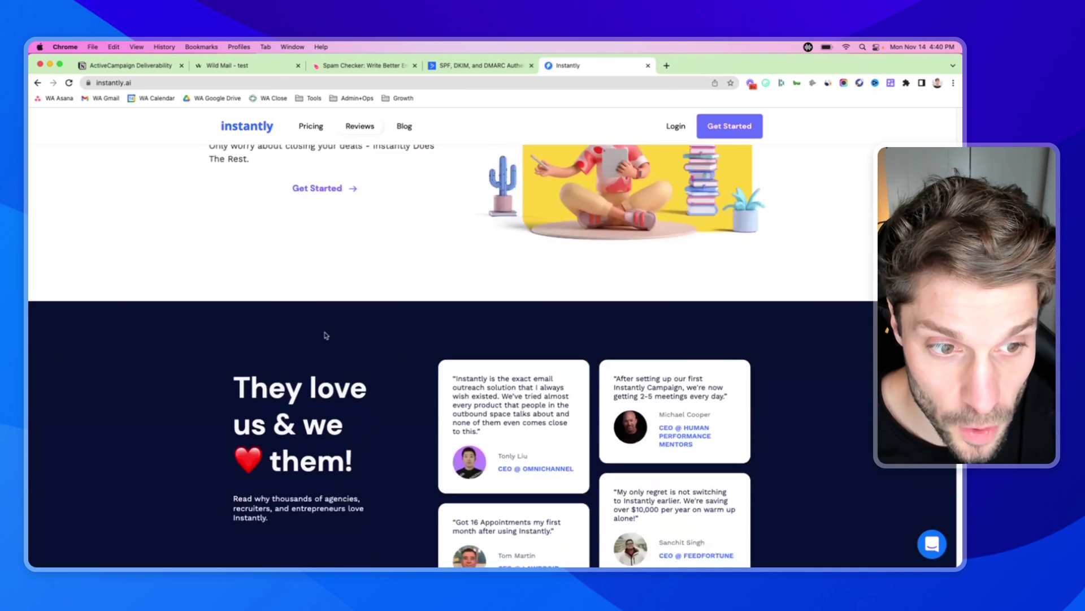
{"action": "scroll", "coordinate": [271, 300], "scroll_direction": "up", "scroll_amount": 5}
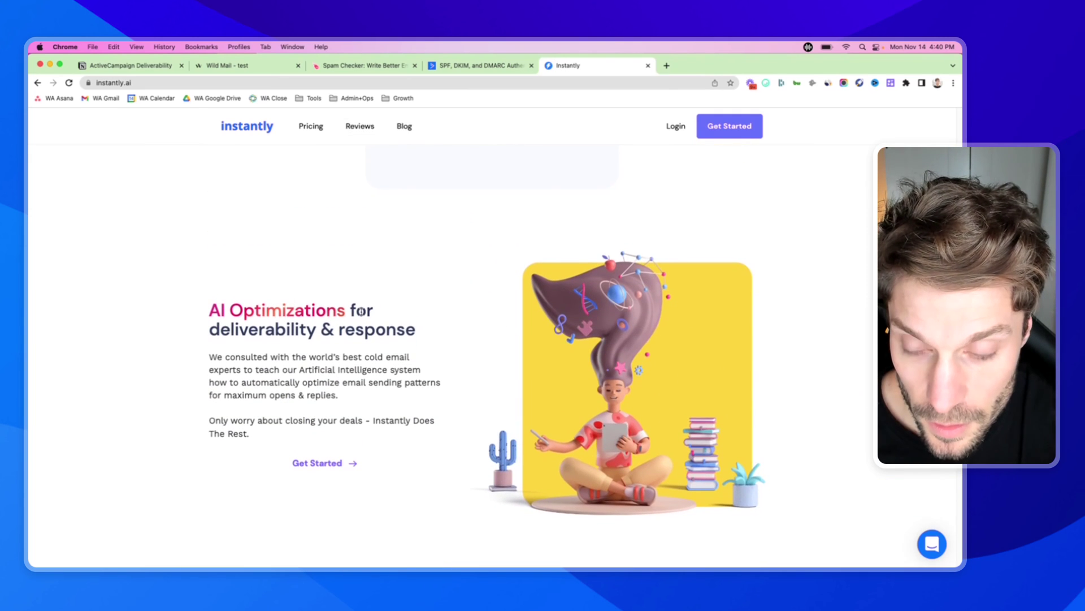
{"action": "scroll", "coordinate": [367, 314], "scroll_direction": "down", "scroll_amount": 1}
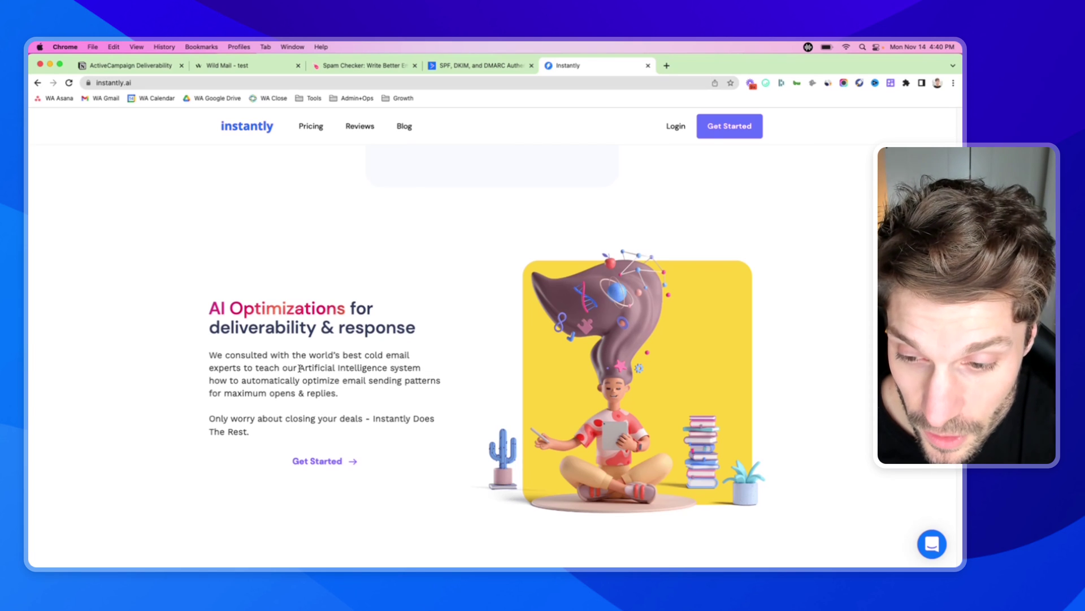
Step: Highlight 'Artificial Intelligence system' and return to the top of the landing page
{"action": "left_click_drag", "start_coordinate": [299, 368], "coordinate": [433, 369]}
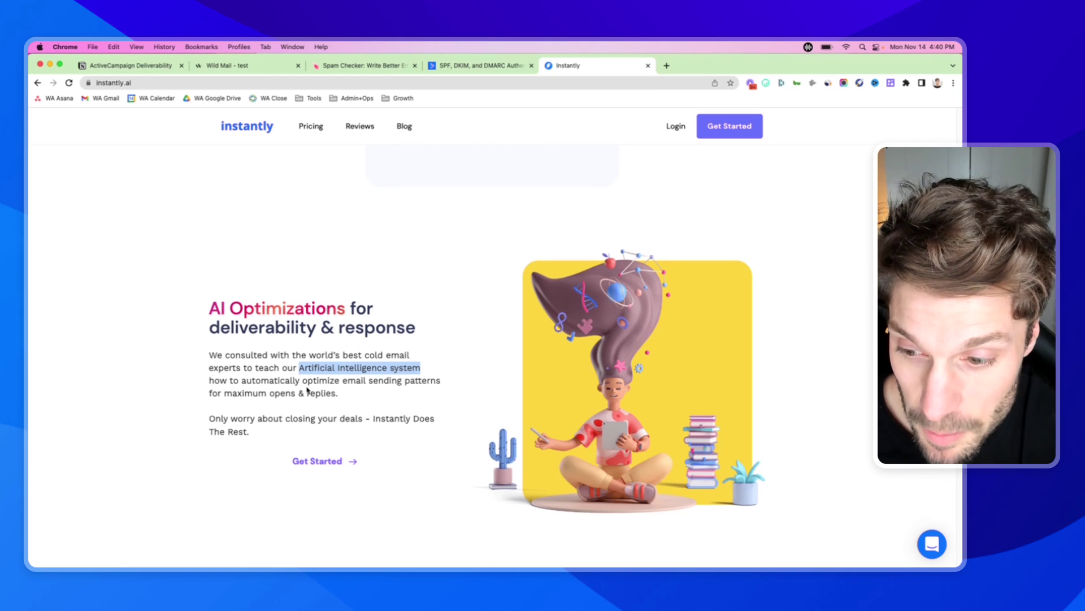
{"action": "scroll", "coordinate": [447, 305], "scroll_direction": "up", "scroll_amount": 1}
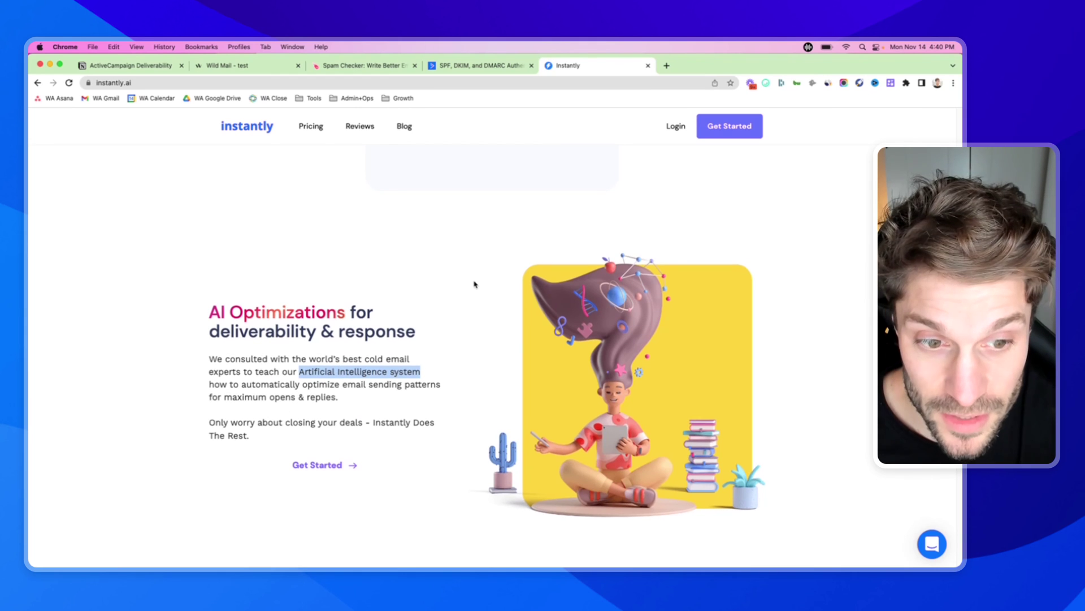
{"action": "scroll", "coordinate": [471, 283], "scroll_direction": "up", "scroll_amount": 15}
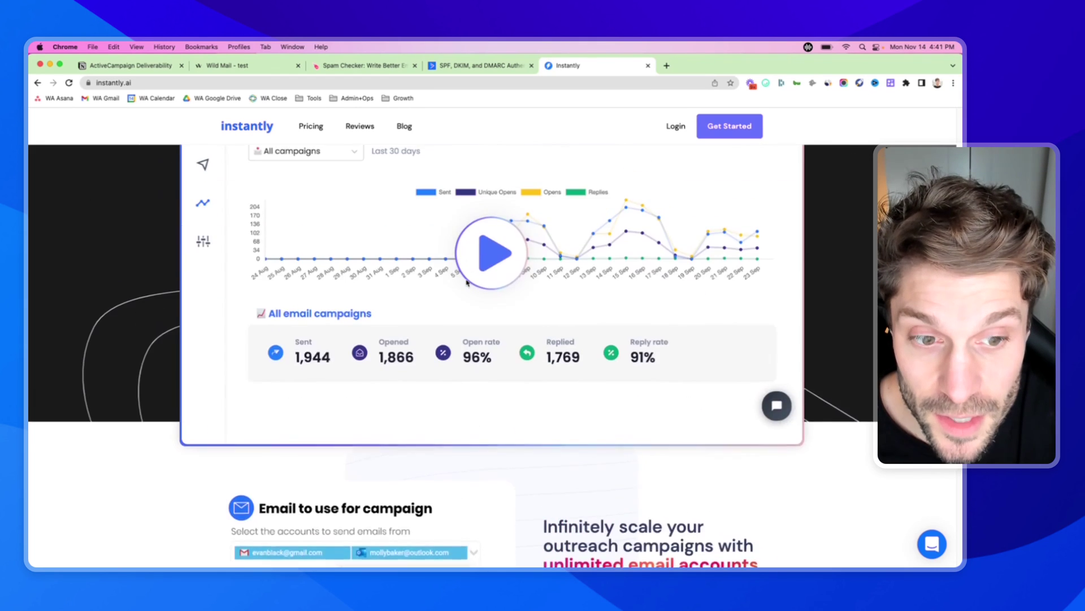
{"action": "scroll", "coordinate": [470, 285], "scroll_direction": "up", "scroll_amount": 7}
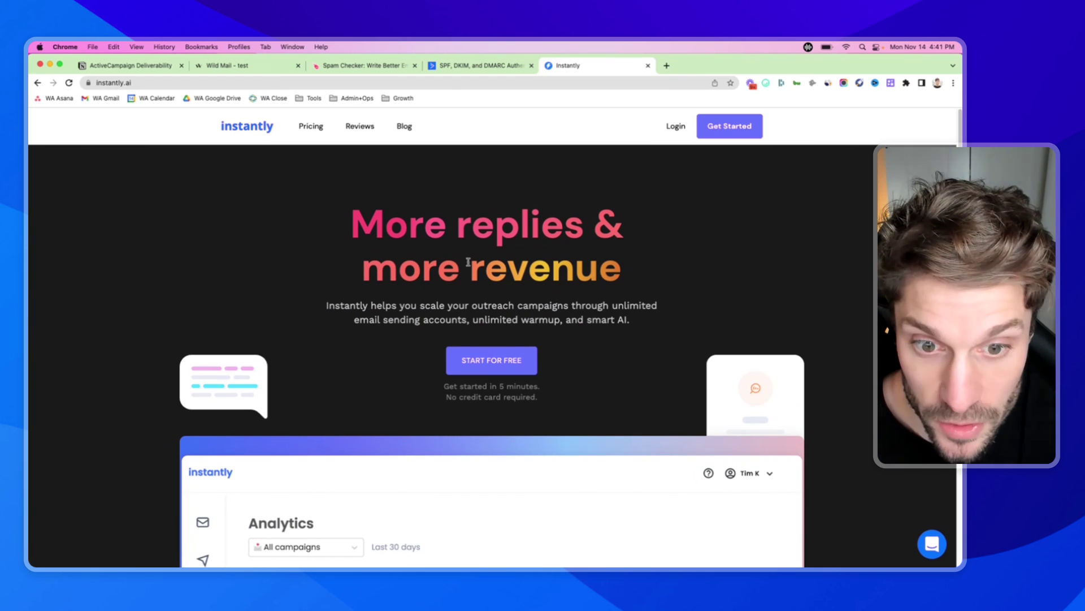